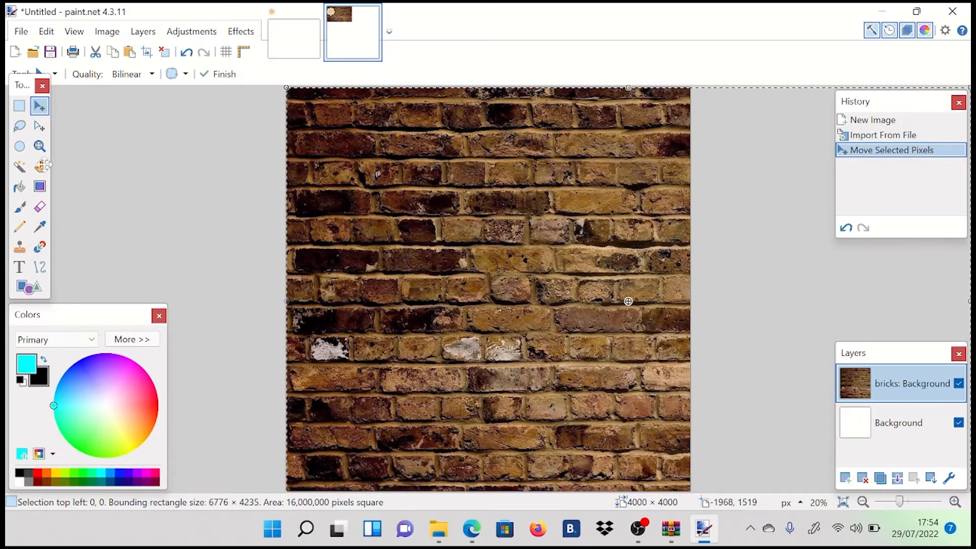
Step: Deselect and hide the imported bricks layer, and fill the Background layer with solid black
click(19, 105)
click(497, 246)
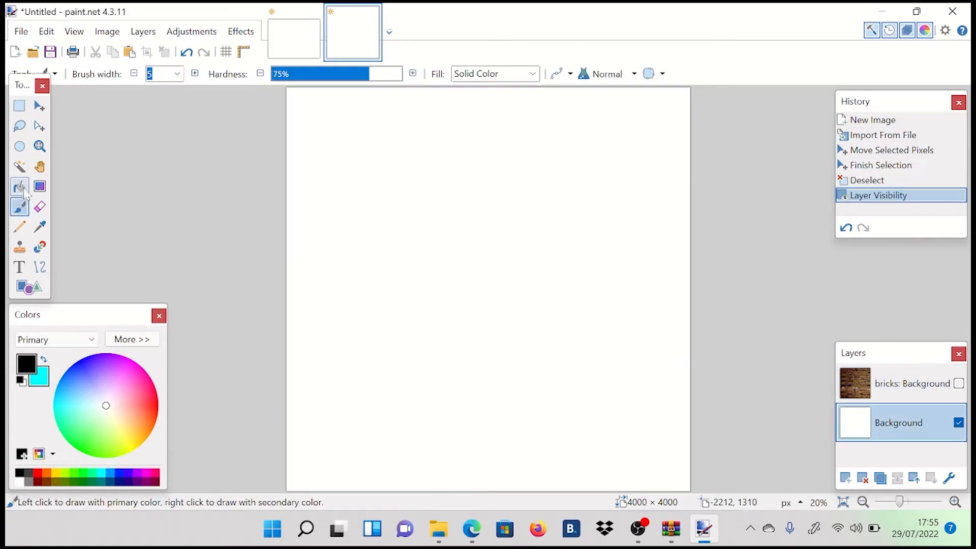
key(f)
click(353, 273)
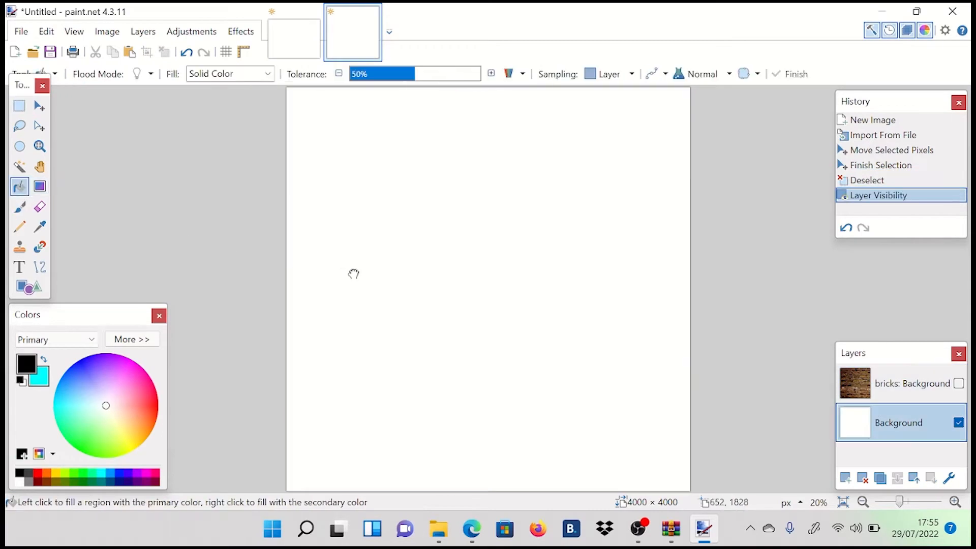
click(17, 108)
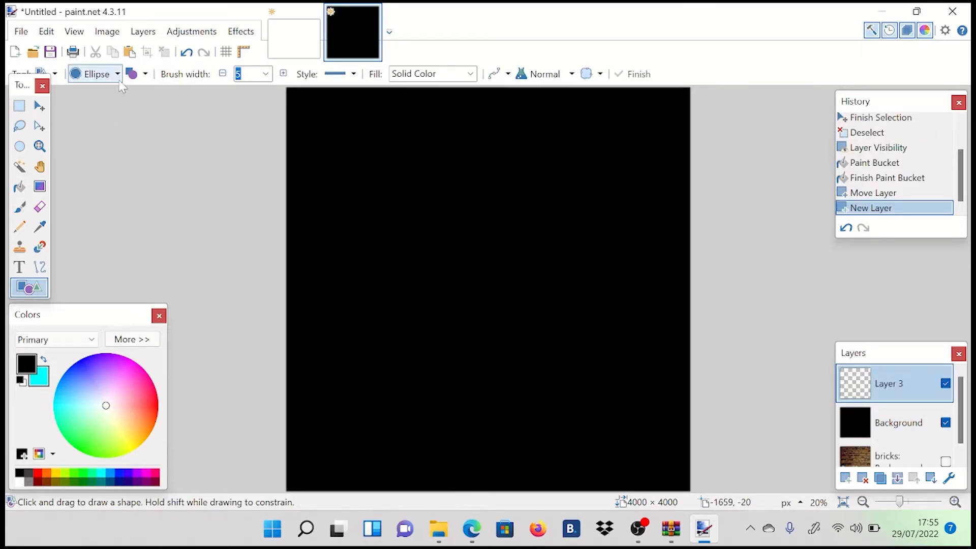
Step: Set the Shapes tool to draw an Ellipse as a shape outline
click(117, 75)
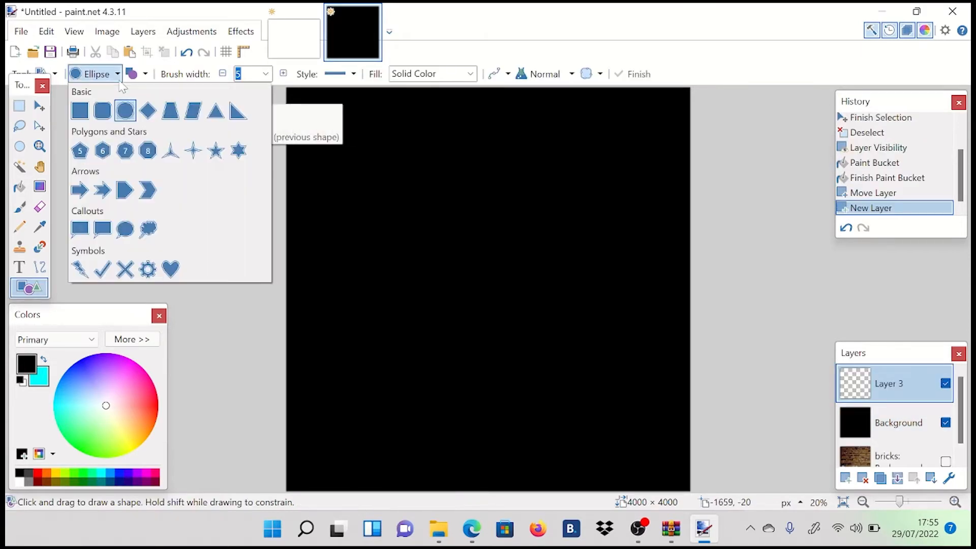
click(127, 110)
click(145, 74)
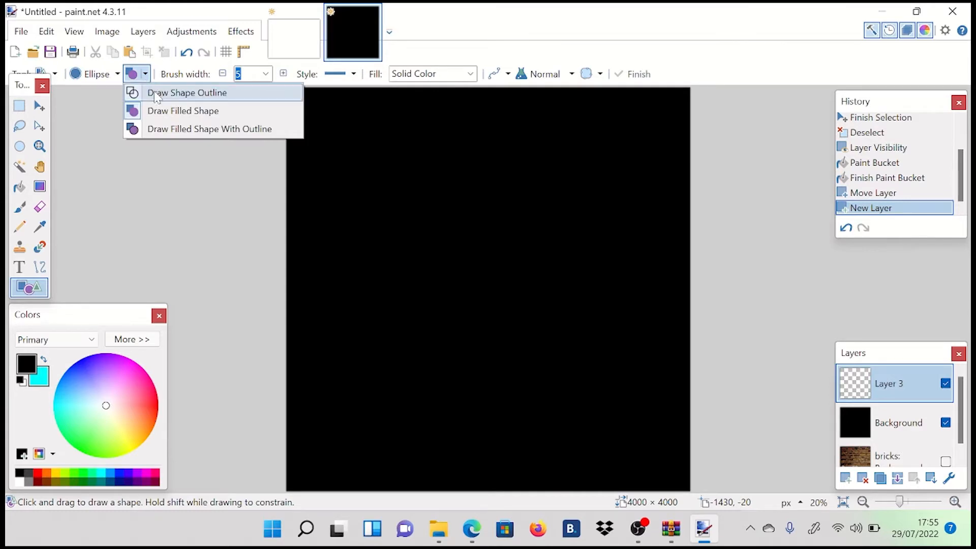
click(156, 93)
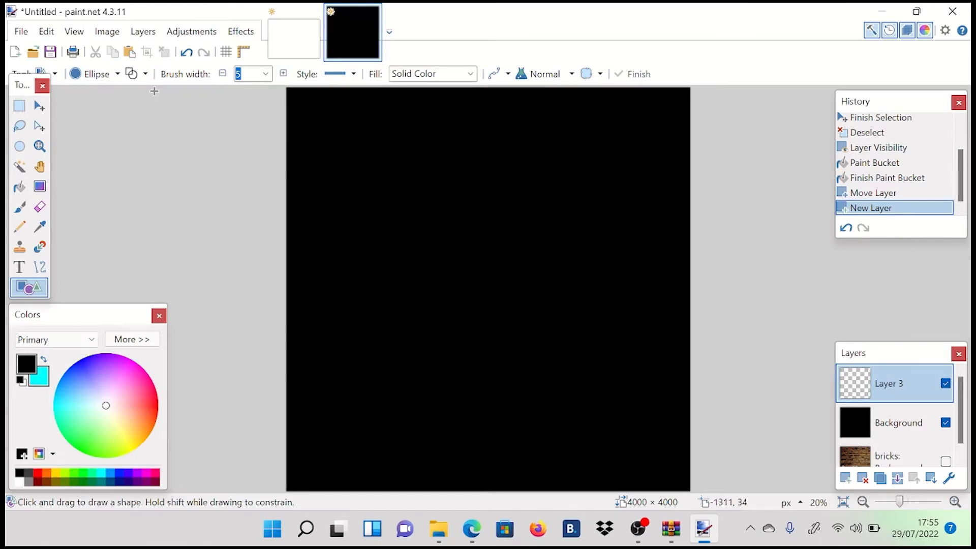
Step: Increase the brush width for the ellipse outline to 12
click(284, 74)
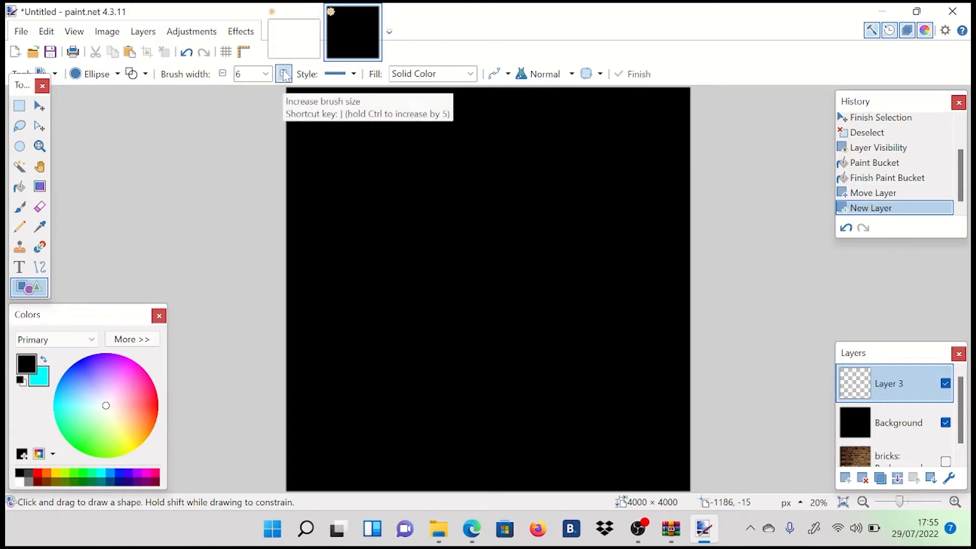
click(284, 74)
click(283, 74)
click(284, 73)
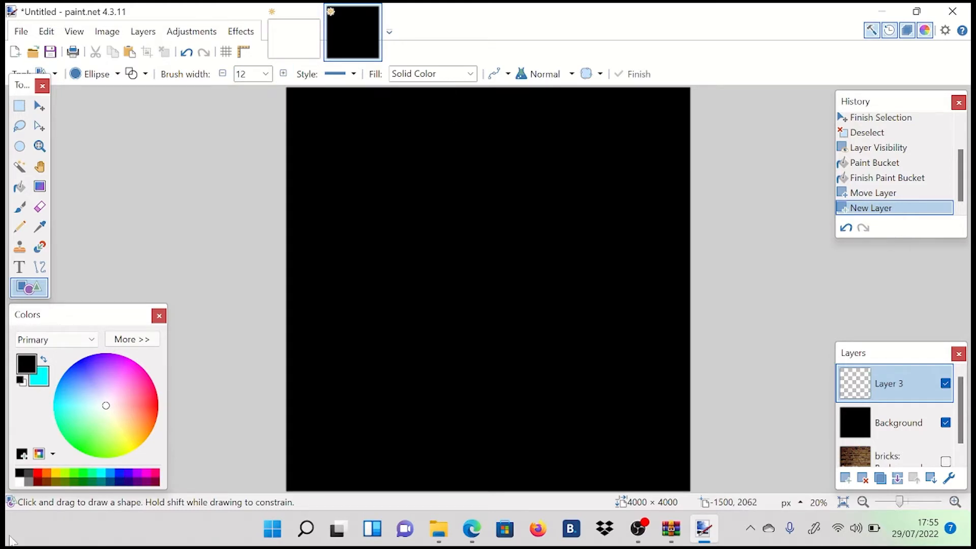
Step: Make white the primary color, and draw and undo a trial ellipse near the canvas center
click(21, 482)
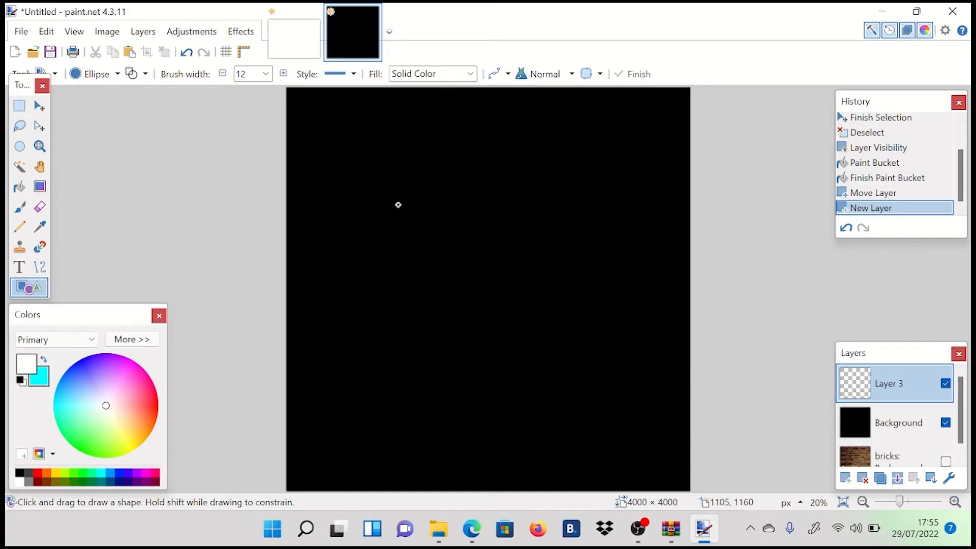
mouse_move(397, 203)
mouse_down()
mouse_move(497, 270)
mouse_move(402, 220)
mouse_move(534, 363)
mouse_move(520, 345)
mouse_up()
click(187, 53)
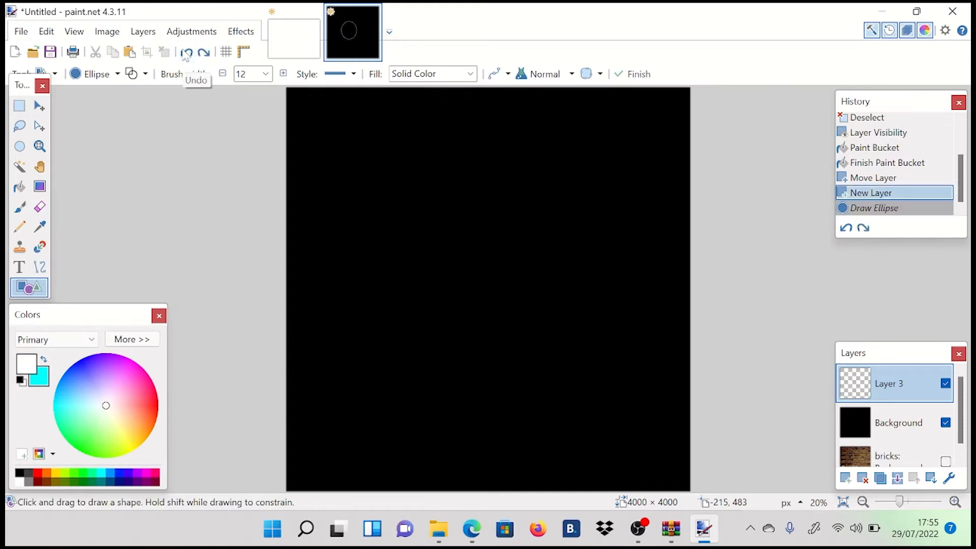
Step: Draw two concentric white circle outlines on Layer 3 with a brush width of 80, the outer one nearly filling the canvas
click(267, 72)
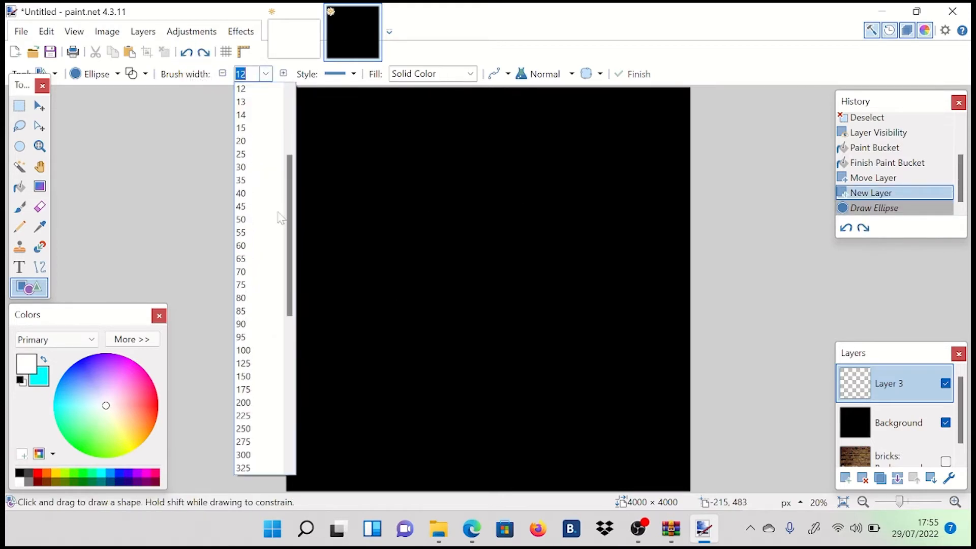
click(266, 301)
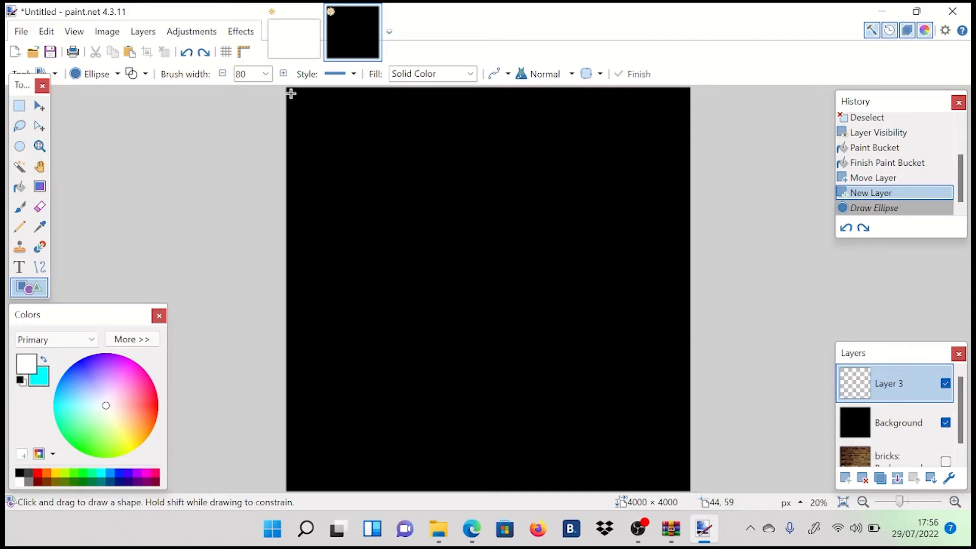
drag(291, 91, 534, 287)
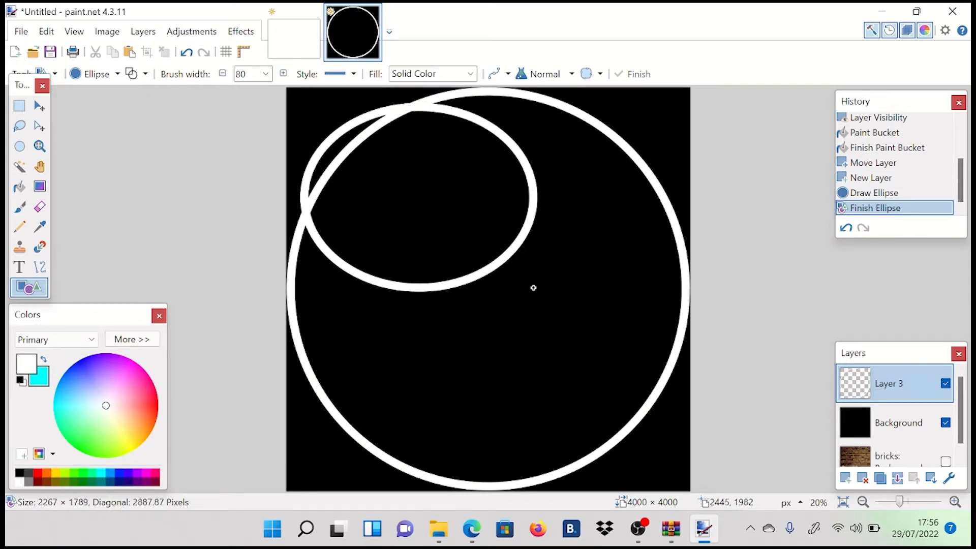
drag(533, 288, 675, 472)
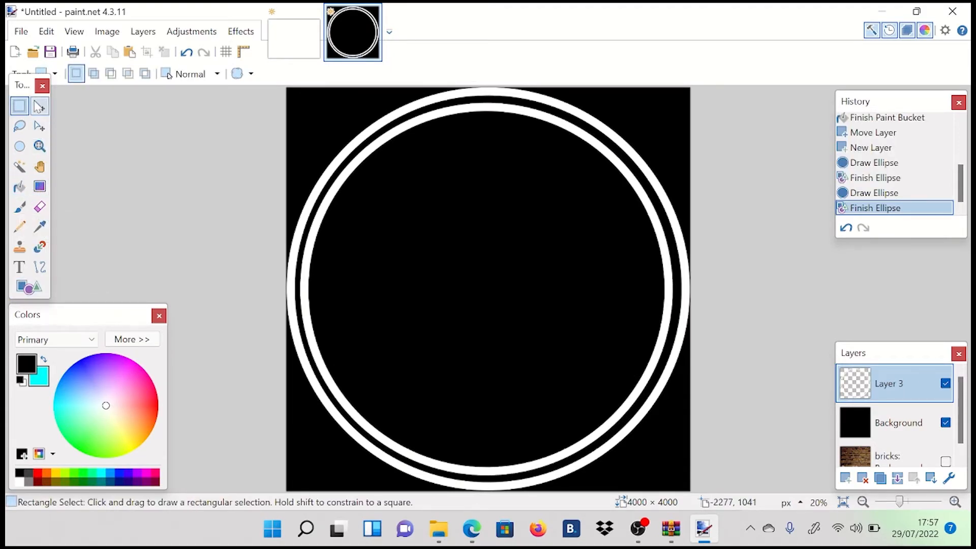
Step: Draw a filled black rectangle about 4723 × 957 px across the middle of both circles on Layer 3
click(29, 287)
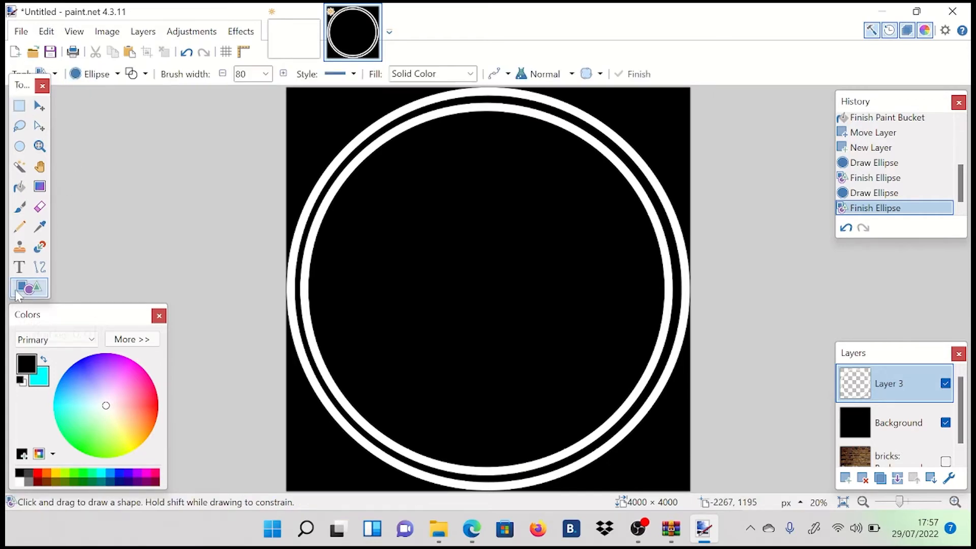
click(117, 74)
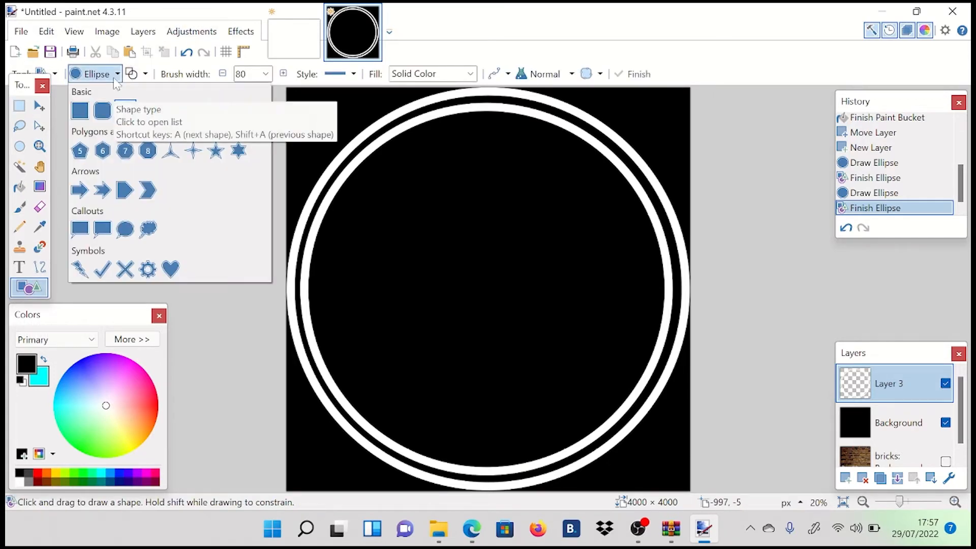
click(86, 118)
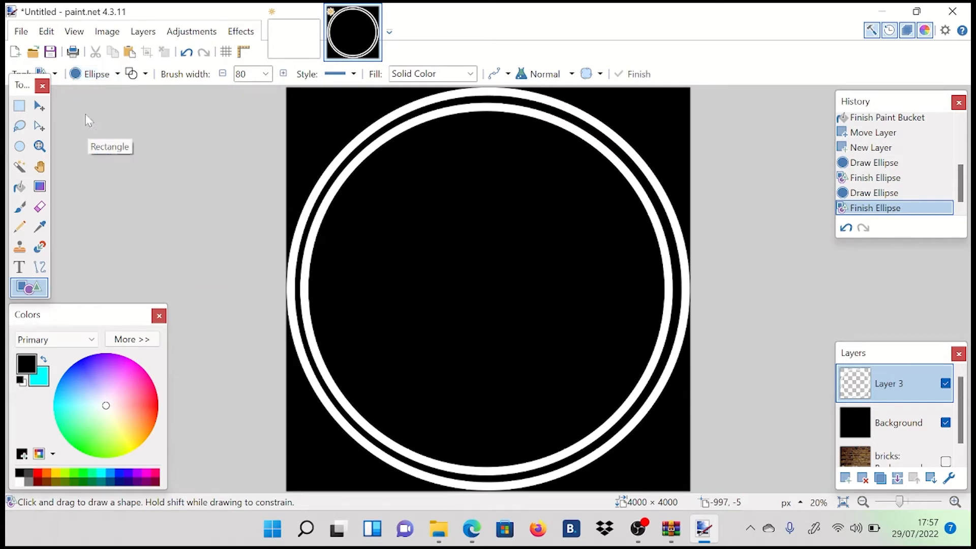
click(155, 79)
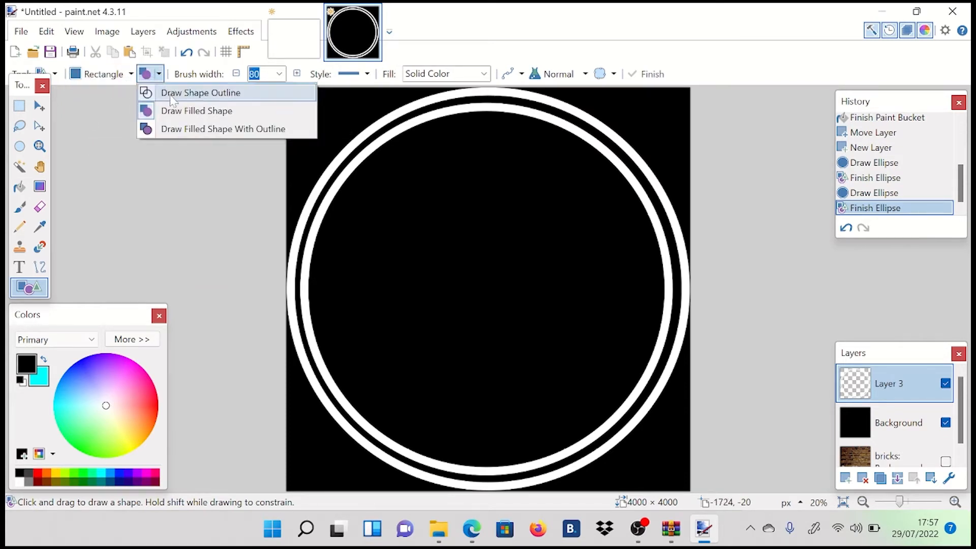
click(192, 113)
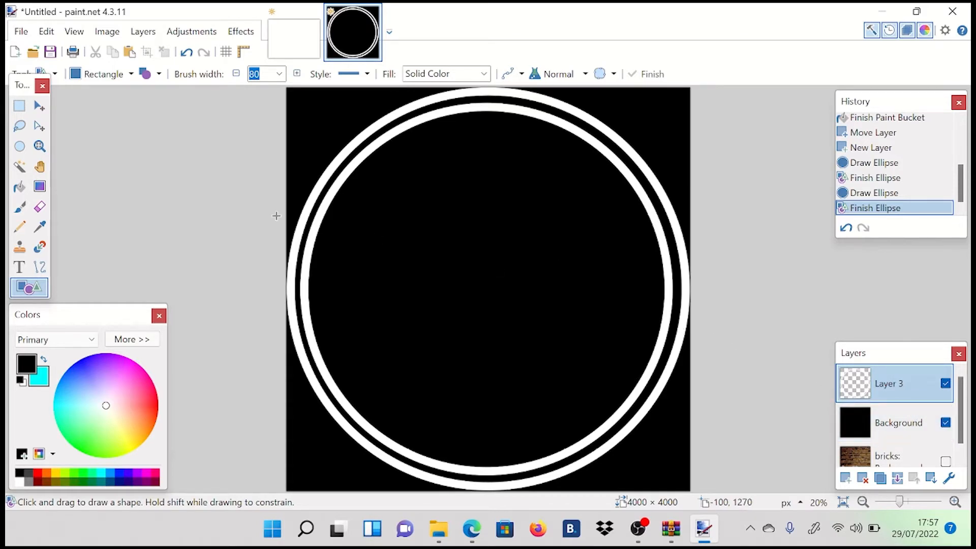
mouse_move(275, 249)
mouse_down()
mouse_move(399, 292)
mouse_move(606, 323)
mouse_move(701, 324)
mouse_move(760, 351)
mouse_up()
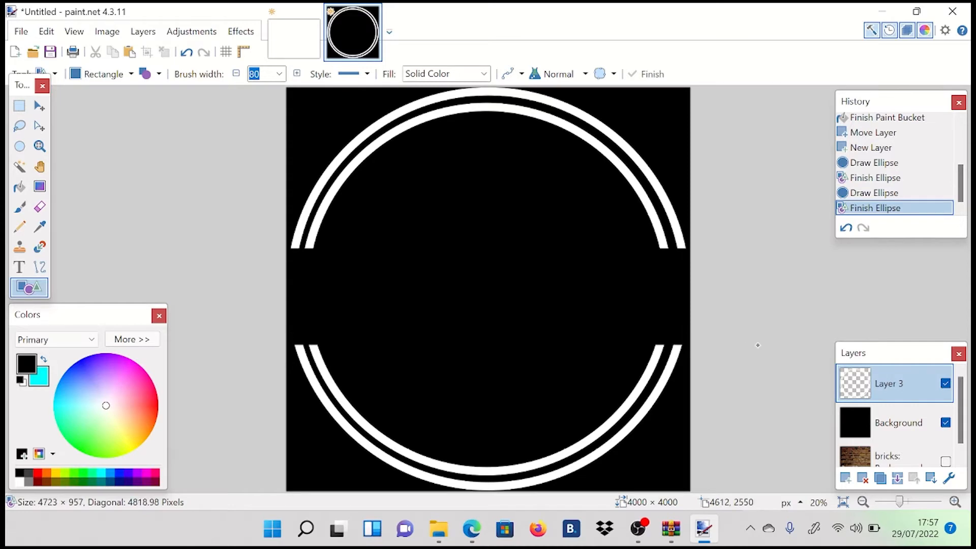
Step: Select the black band on Layer 3 with the Magic Wand and erase across it with an 800 px eraser
click(19, 166)
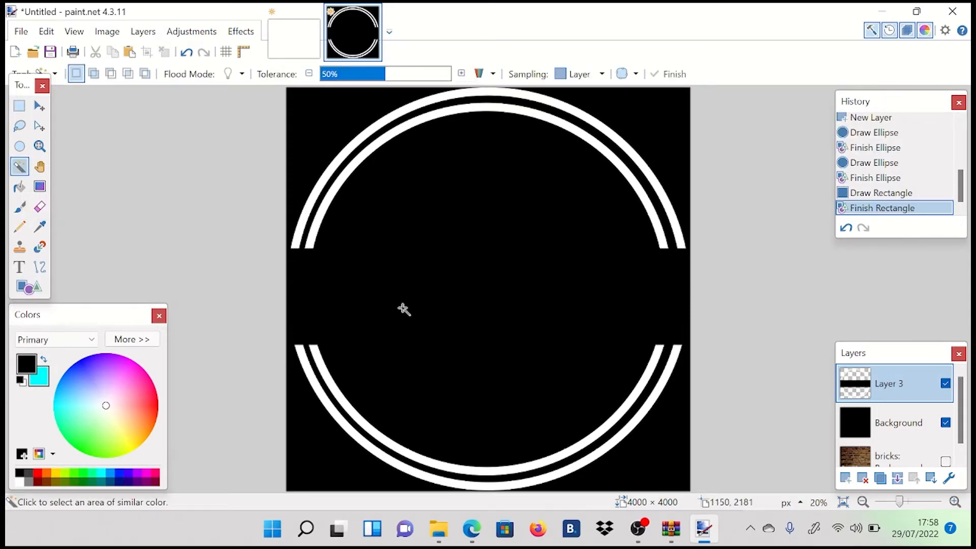
click(403, 309)
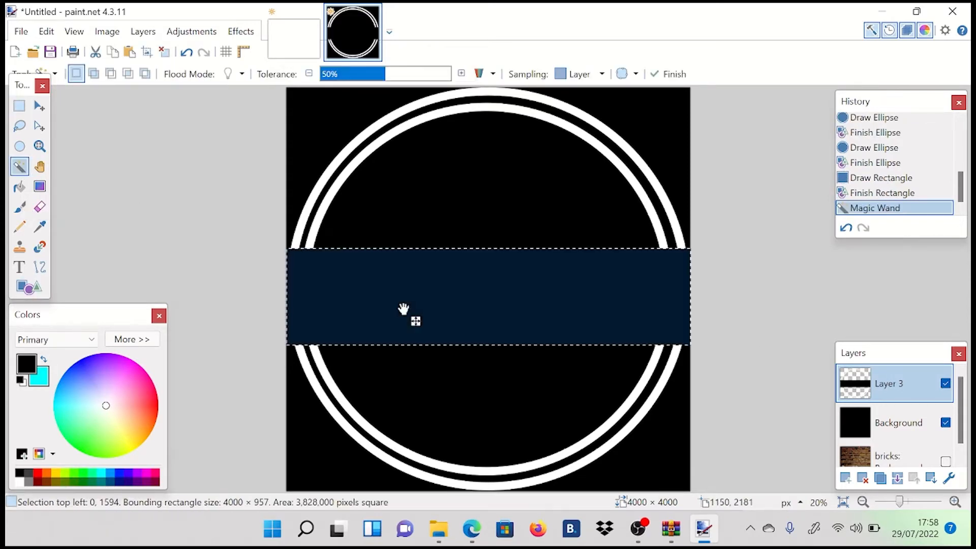
click(40, 207)
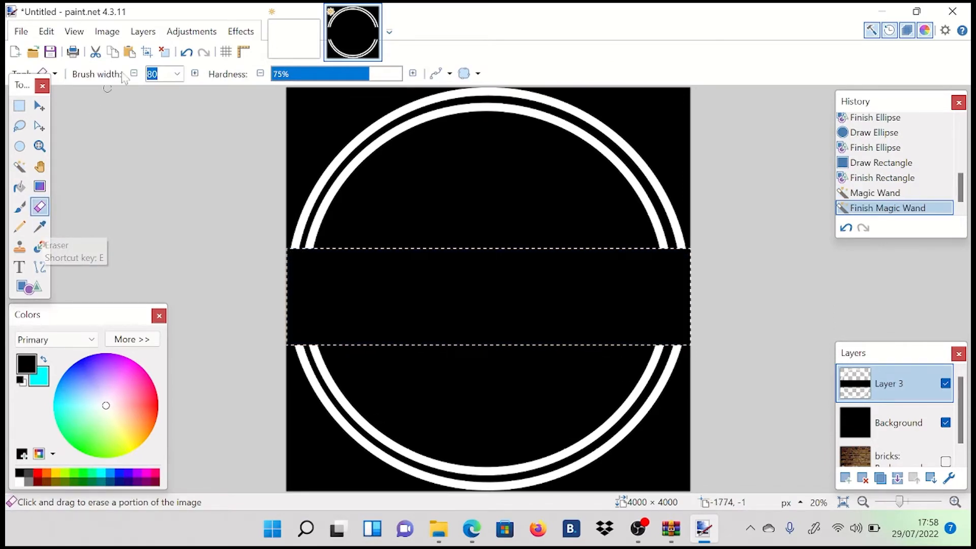
click(178, 74)
click(173, 430)
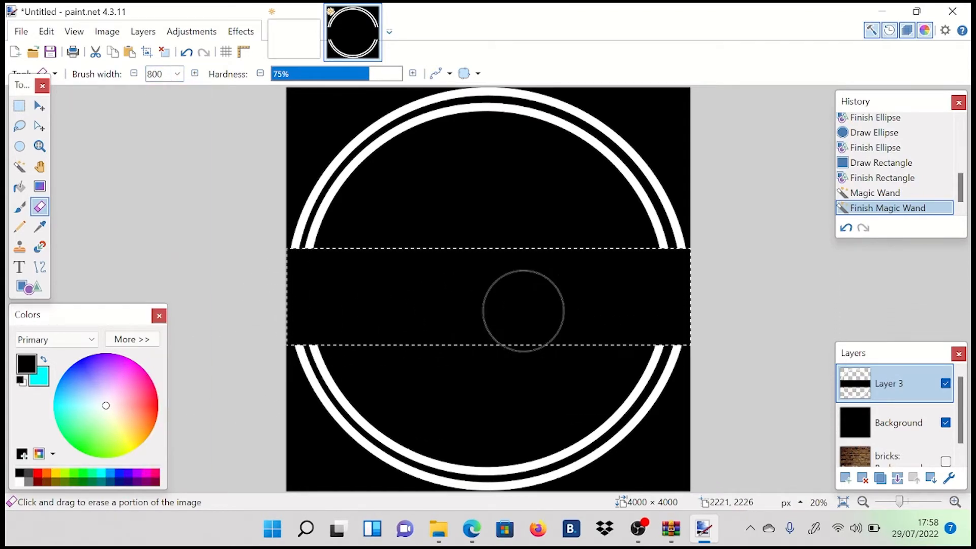
mouse_move(523, 311)
mouse_down()
mouse_move(740, 327)
mouse_move(734, 322)
mouse_up()
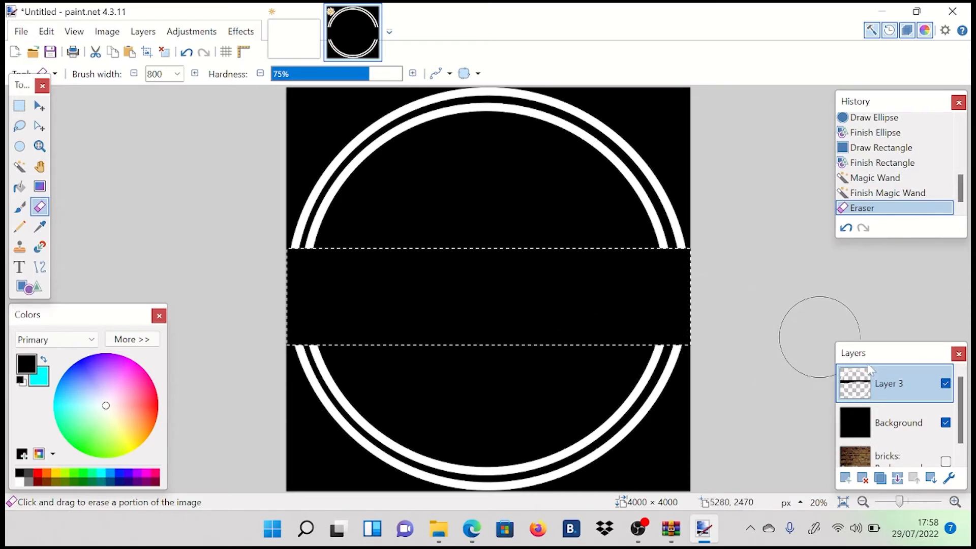
Step: Erase the rest of the black band with the Background layer hidden, and deselect and show the Background again
click(945, 422)
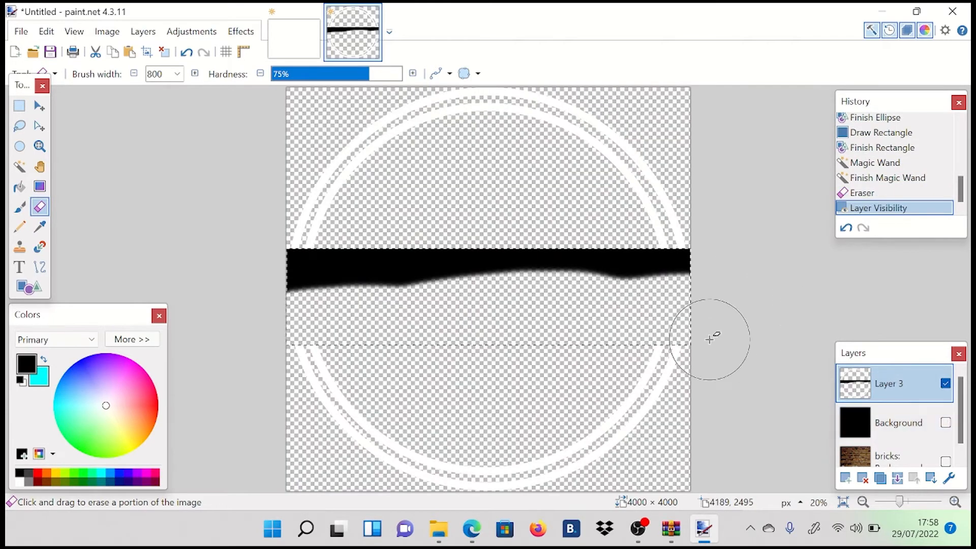
mouse_move(715, 272)
mouse_down()
mouse_move(621, 290)
mouse_move(607, 266)
mouse_move(635, 262)
mouse_move(323, 263)
mouse_move(291, 274)
mouse_move(307, 304)
mouse_move(371, 301)
mouse_move(615, 379)
mouse_up()
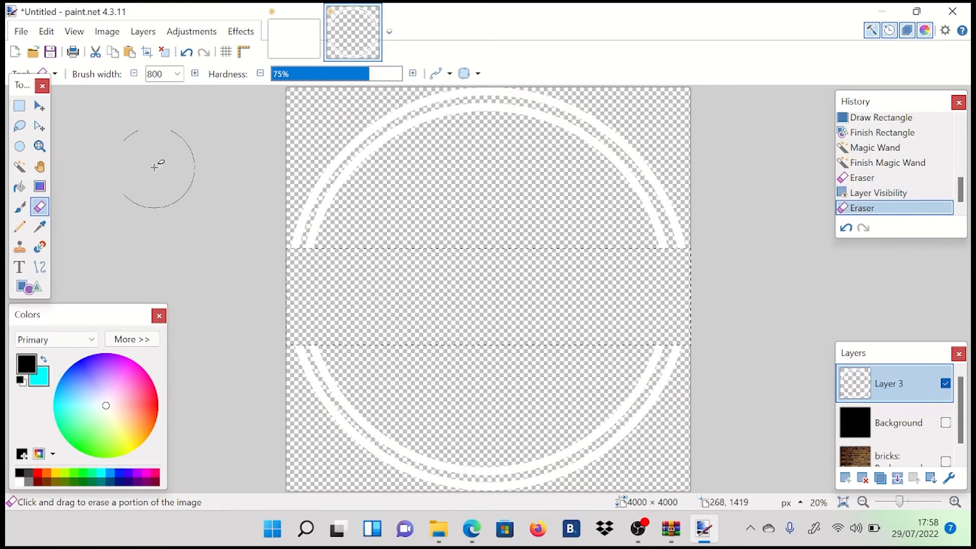
key(ctrl+d)
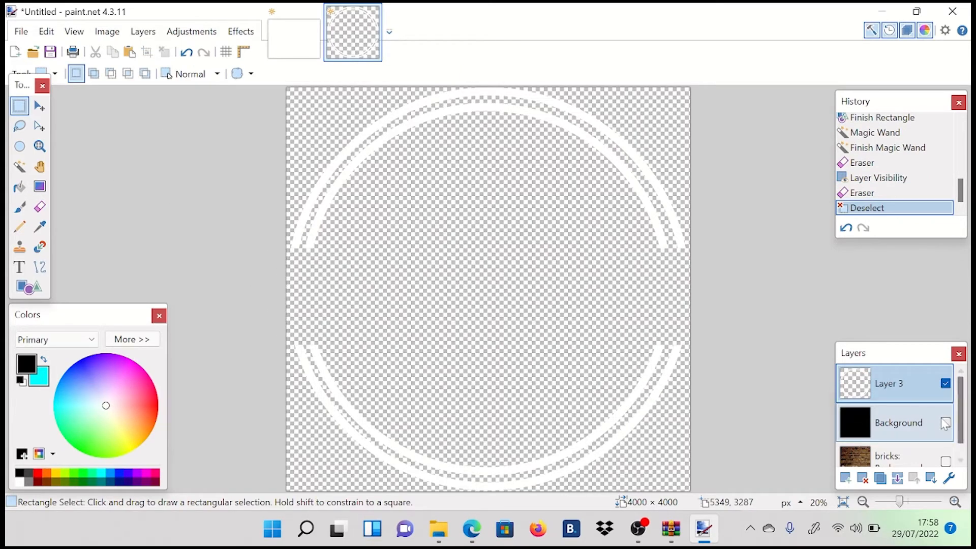
click(945, 423)
Step: Shrink the circle arcs on Layer 3 using Rotate / Zoom with a zoom of 0.75
click(143, 31)
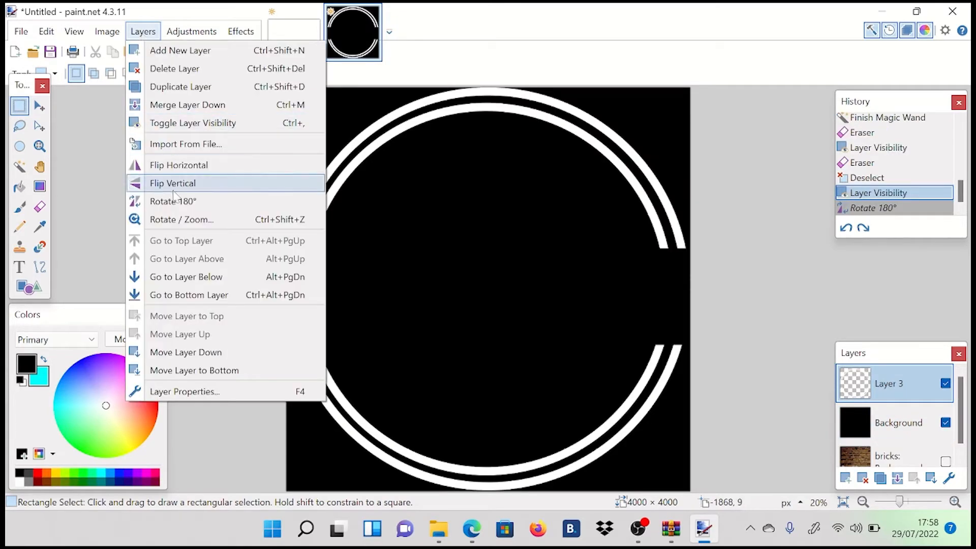
click(173, 219)
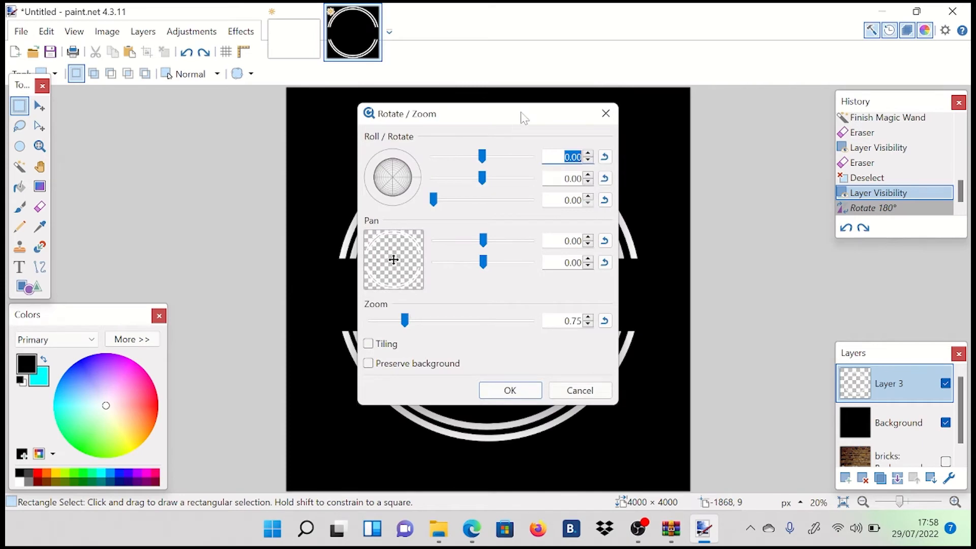
drag(524, 118, 176, 107)
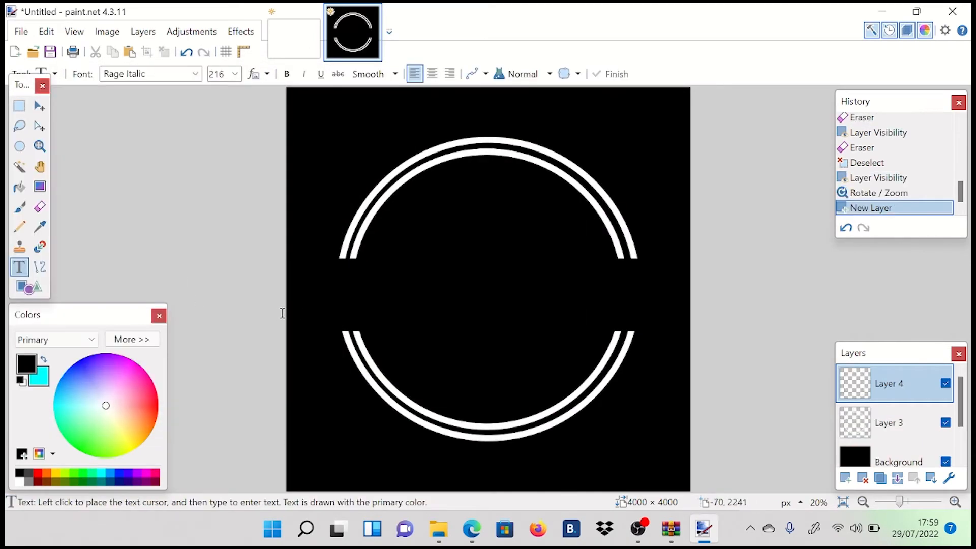
Step: Start a text entry on Layer 4 in the gap between the arcs and set its font to Neon
click(340, 279)
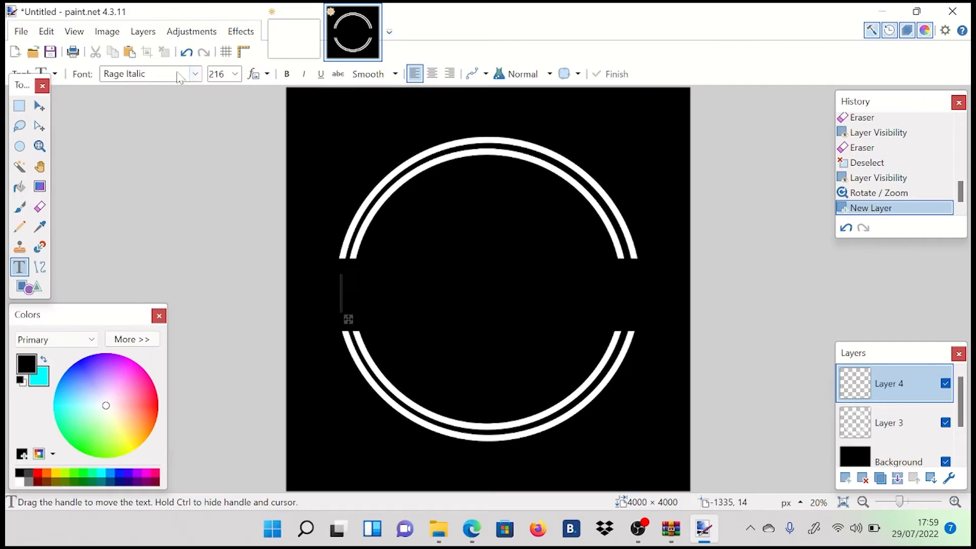
click(196, 74)
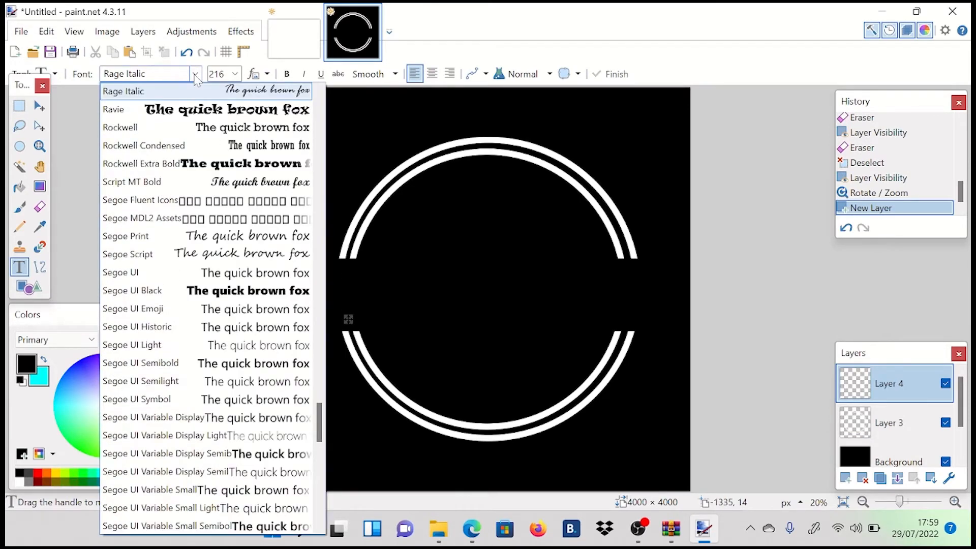
key(e)
key(n)
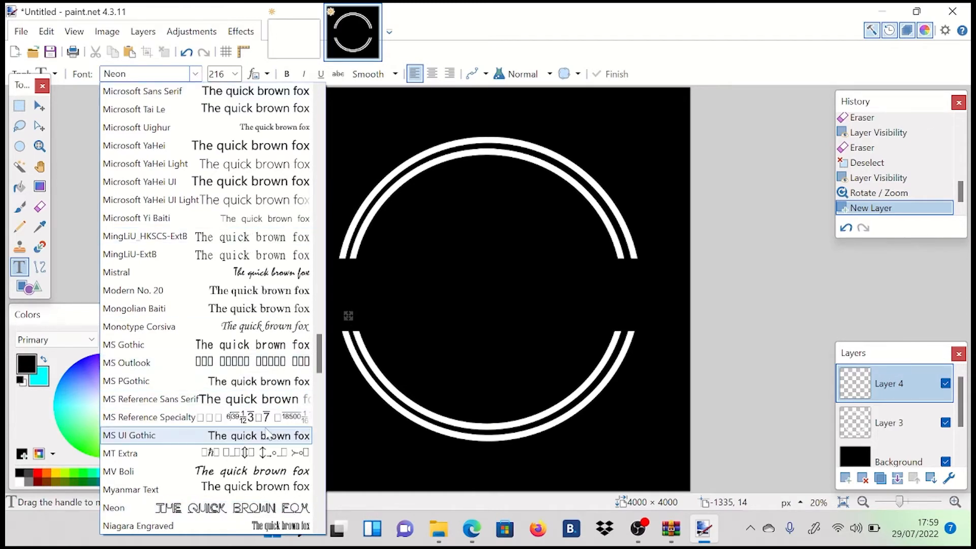
click(244, 510)
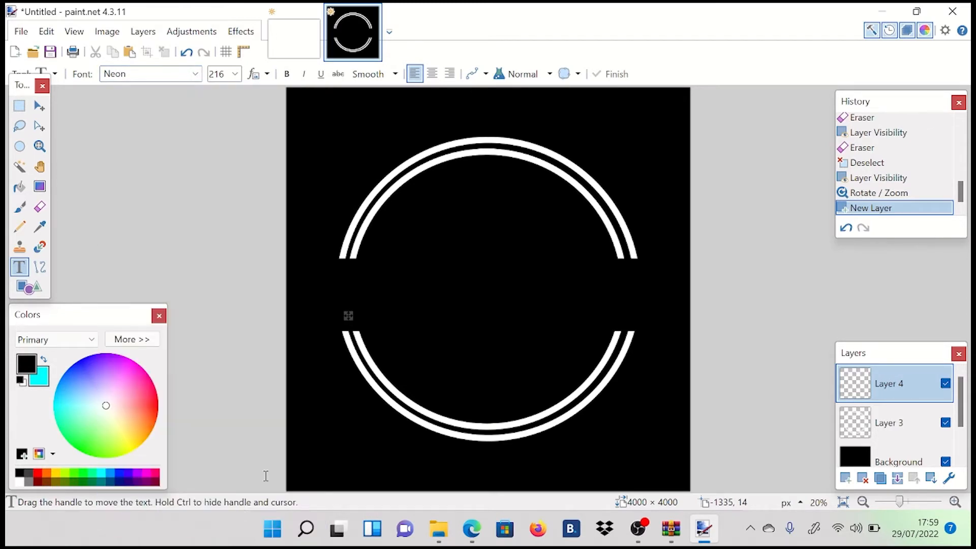
Step: Set the primary colour to white and enter the text NEON SIGN at size 400 between the arcs
click(23, 483)
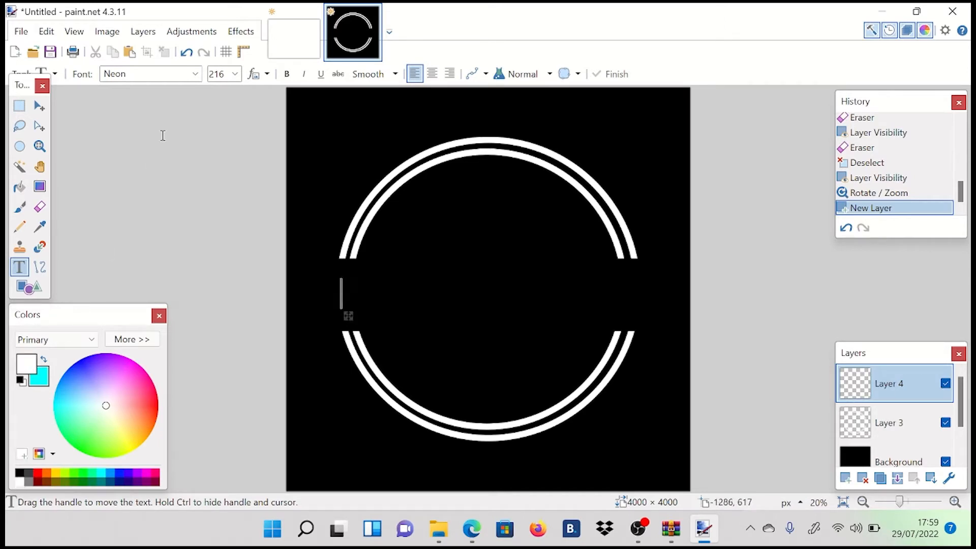
text(N)
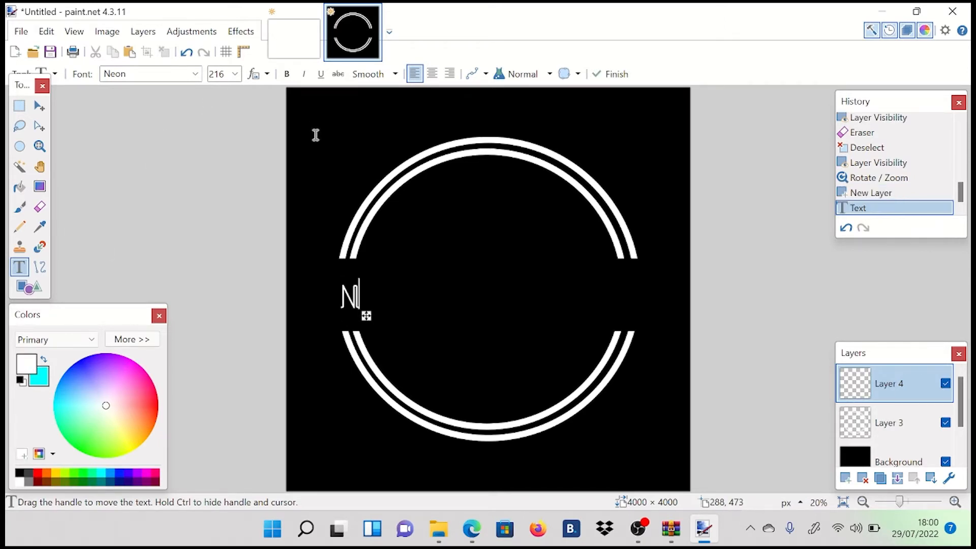
text(EON S)
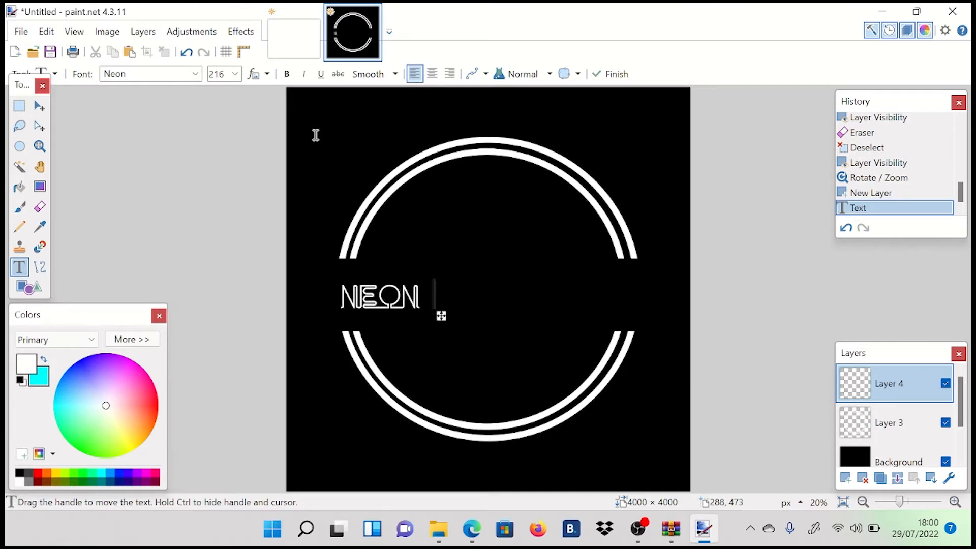
text(IGN)
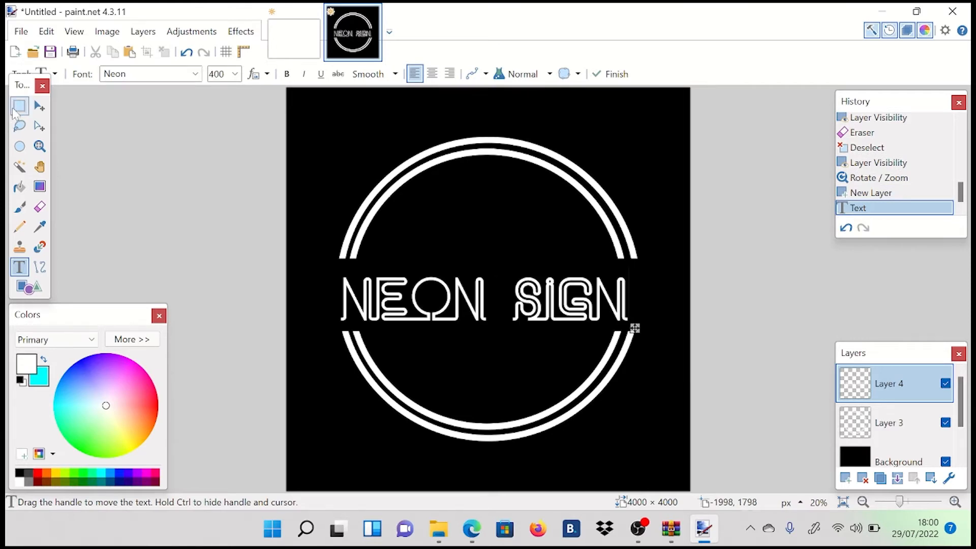
Step: Select the NEON SIGN text with a rectangle, enlarge the selection to about 4000 × 658 px and centre it between the arcs
click(19, 107)
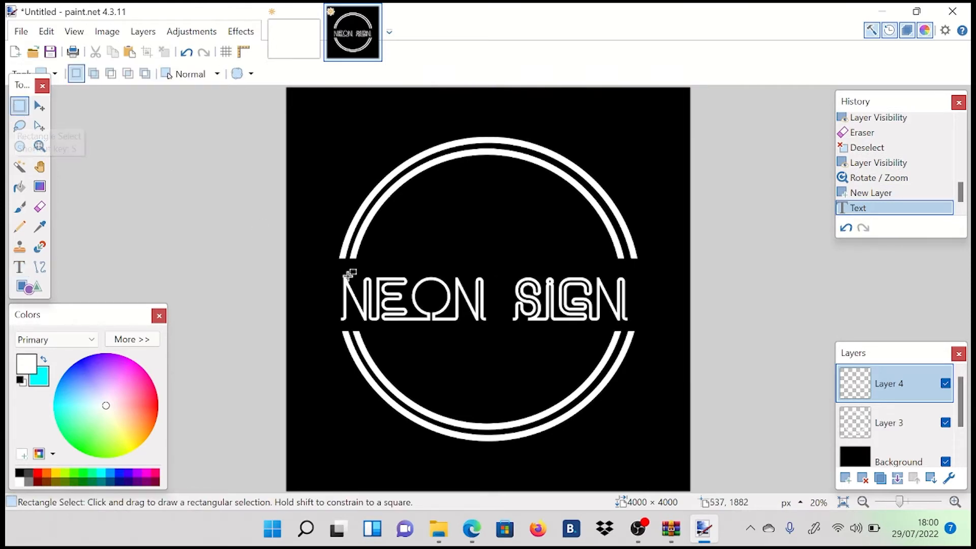
drag(325, 273, 649, 326)
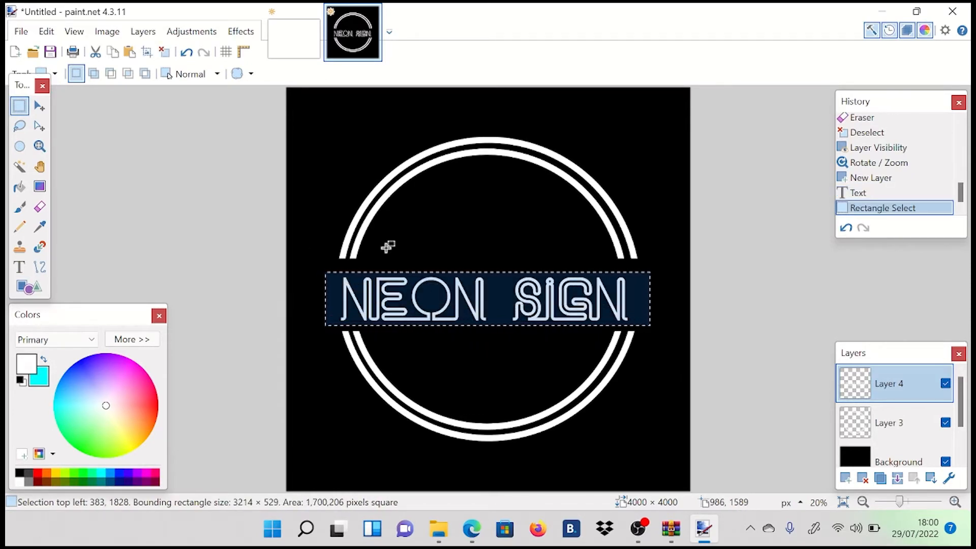
click(40, 107)
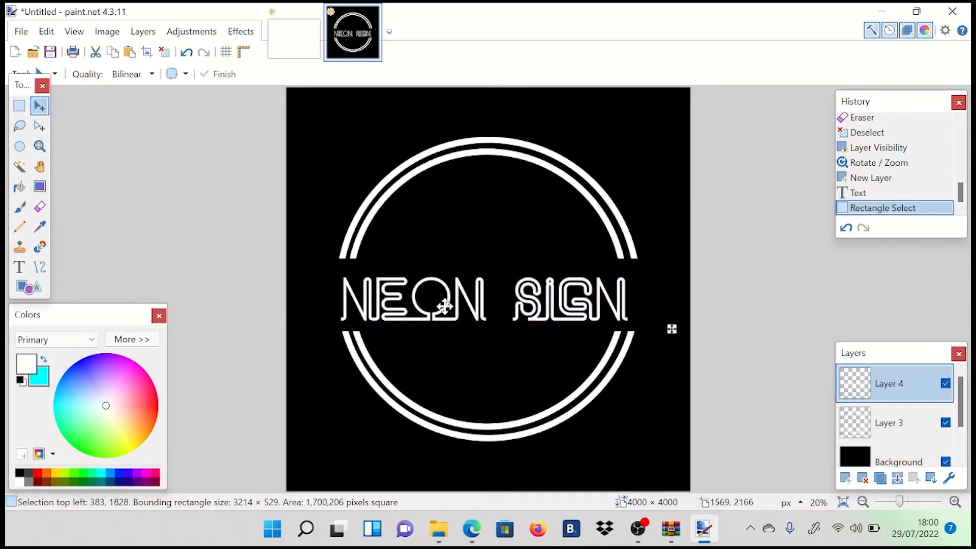
drag(458, 326, 492, 333)
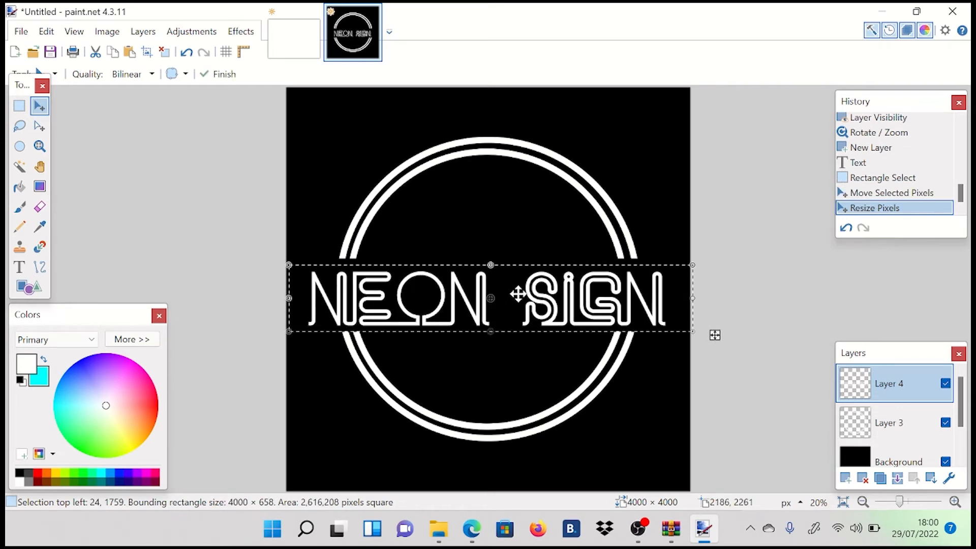
drag(518, 294, 521, 290)
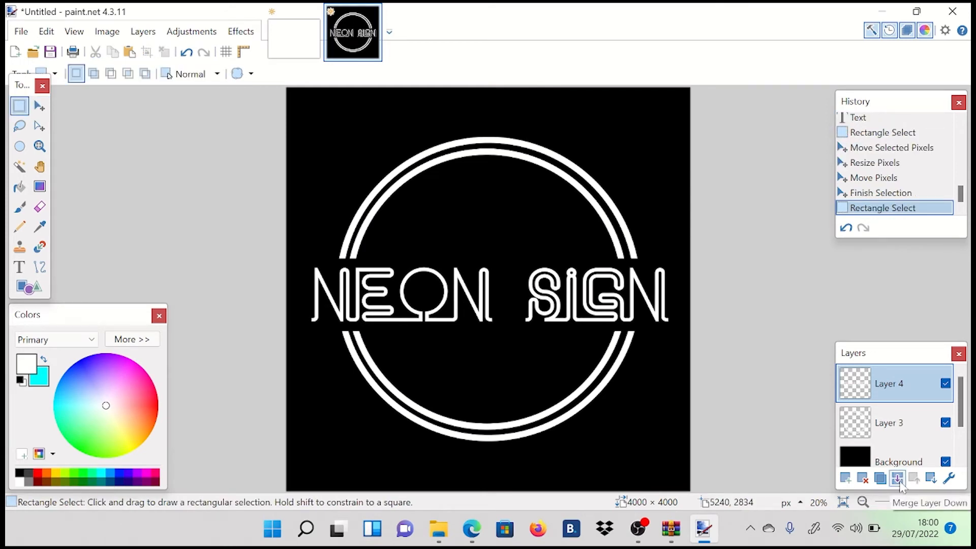
Step: Merge Layer 4 down into Layer 3 and toggle the merged layer's visibility to check it, leaving it shown
click(897, 478)
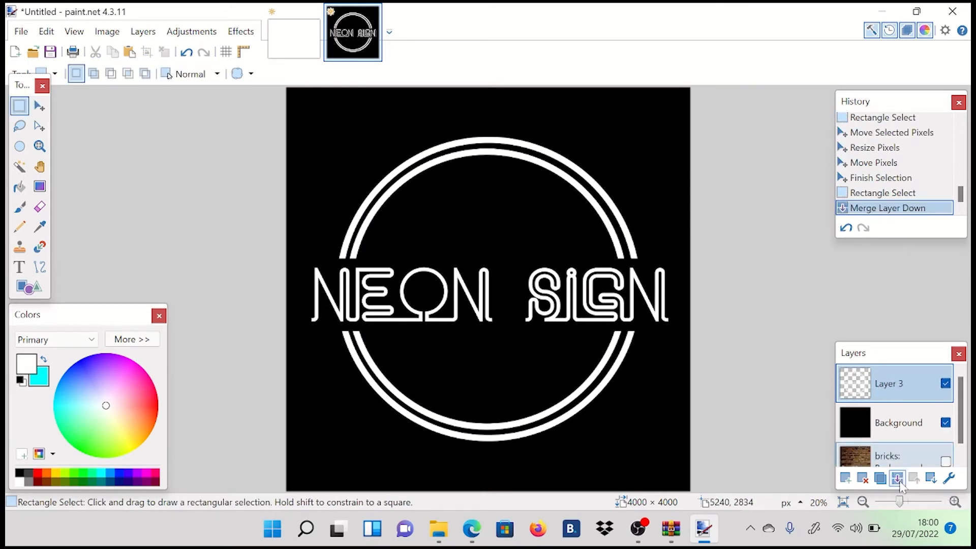
click(945, 383)
click(945, 384)
click(945, 384)
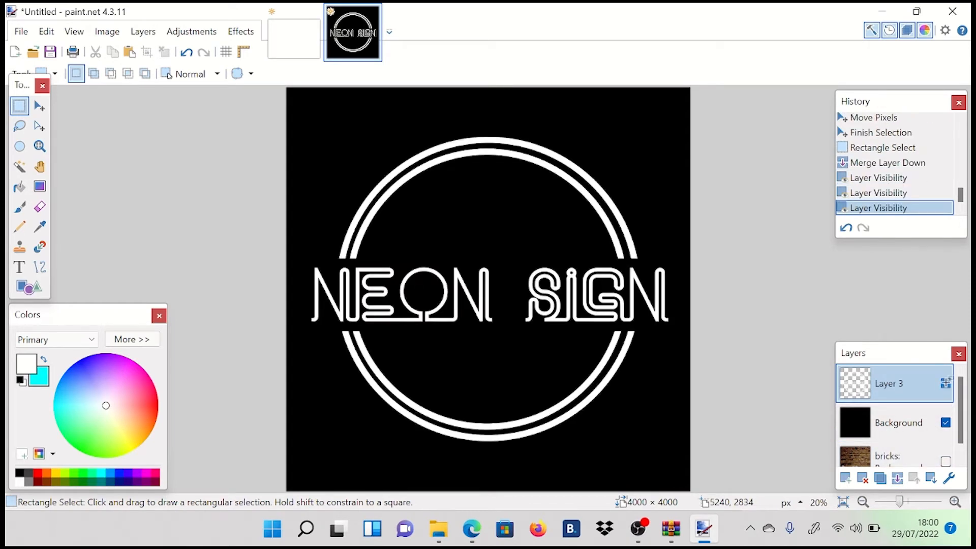
click(946, 384)
click(945, 384)
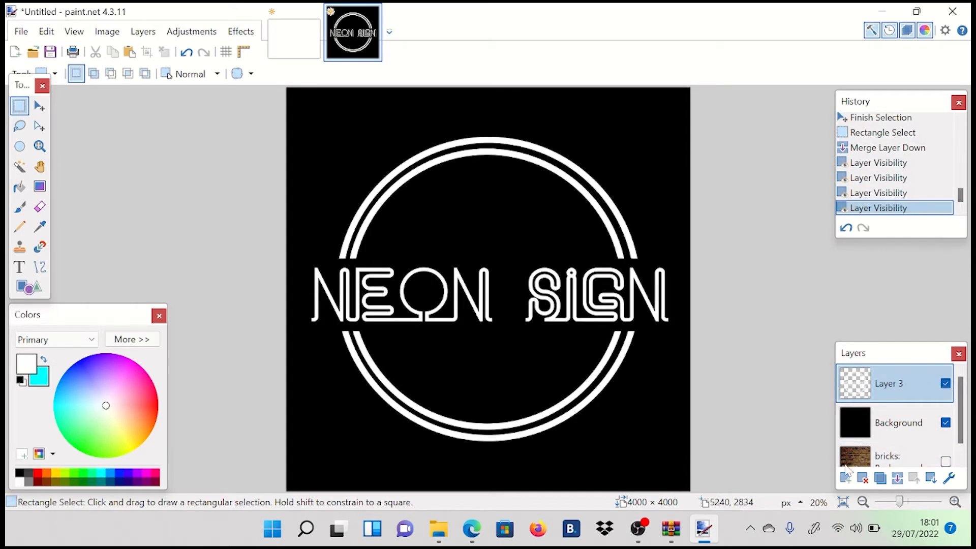
Step: Add a new layer for the sub text and set the Text tool's font to Segoe Script
click(846, 482)
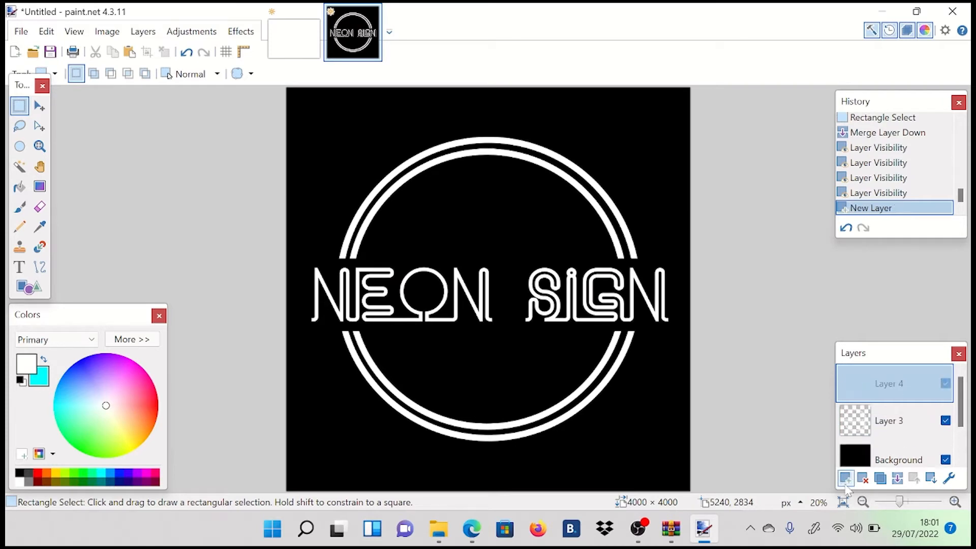
click(19, 267)
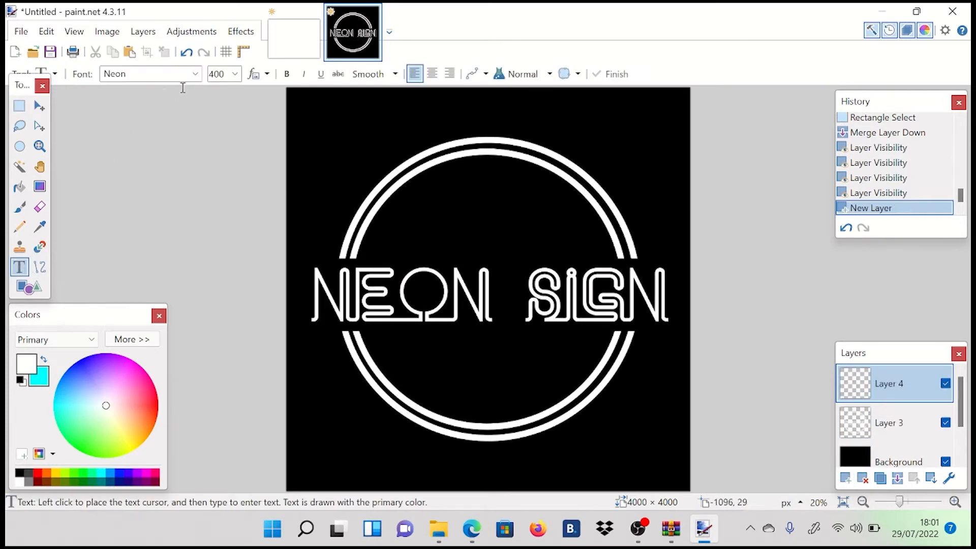
click(197, 78)
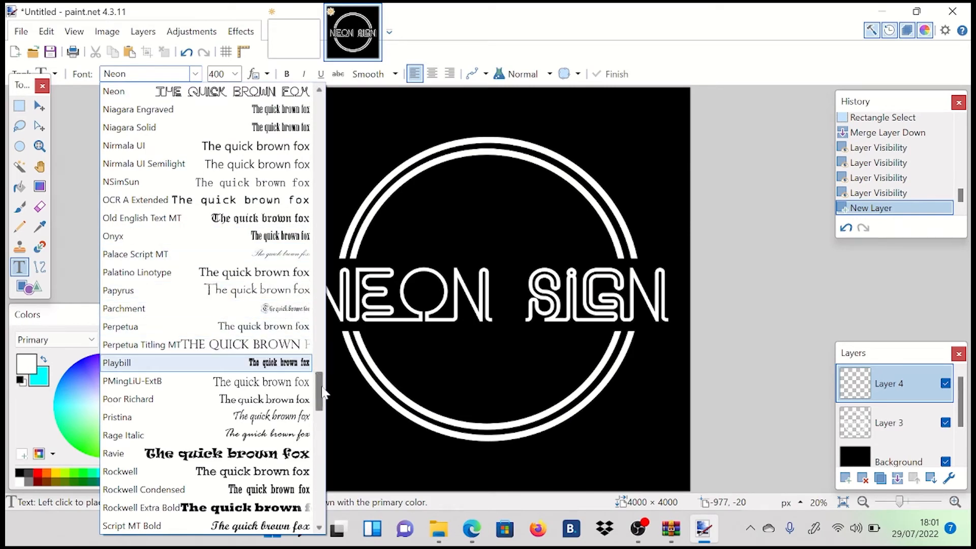
drag(323, 392, 323, 407)
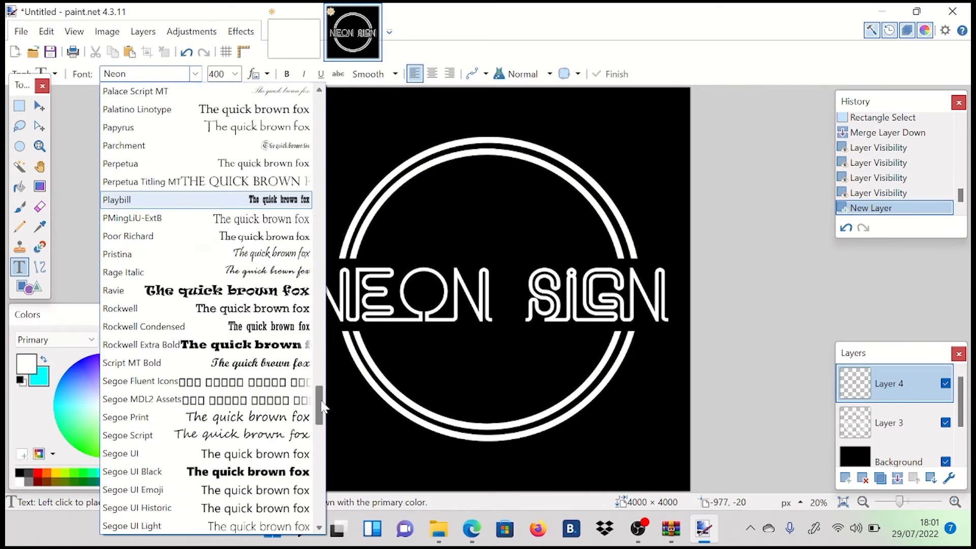
click(237, 436)
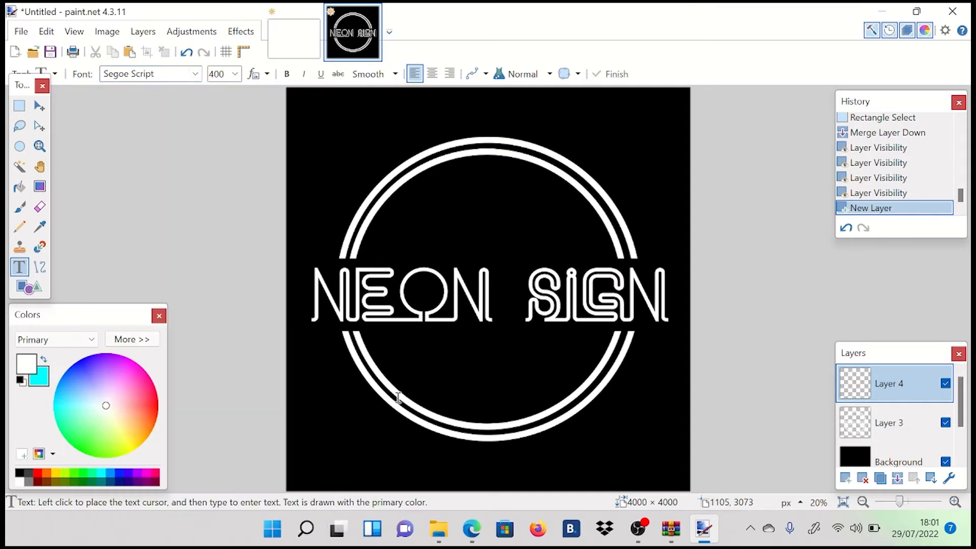
Step: Start a text entry on Layer 4 below NEON SIGN and set the font size to 144
click(462, 353)
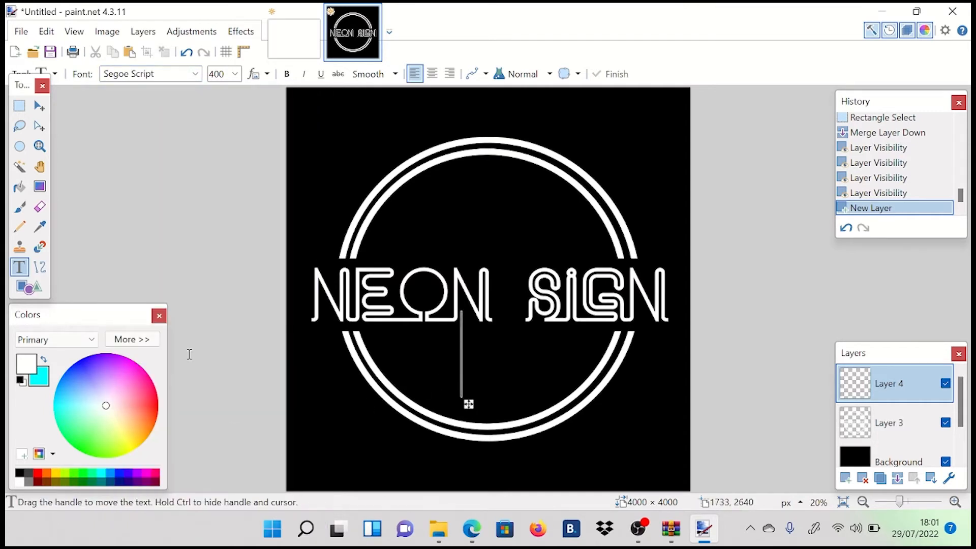
click(235, 74)
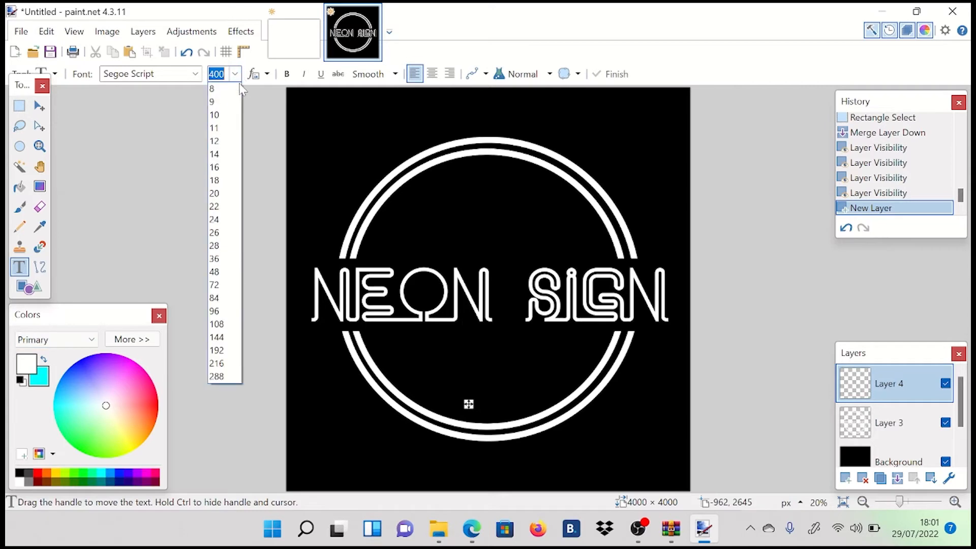
click(221, 363)
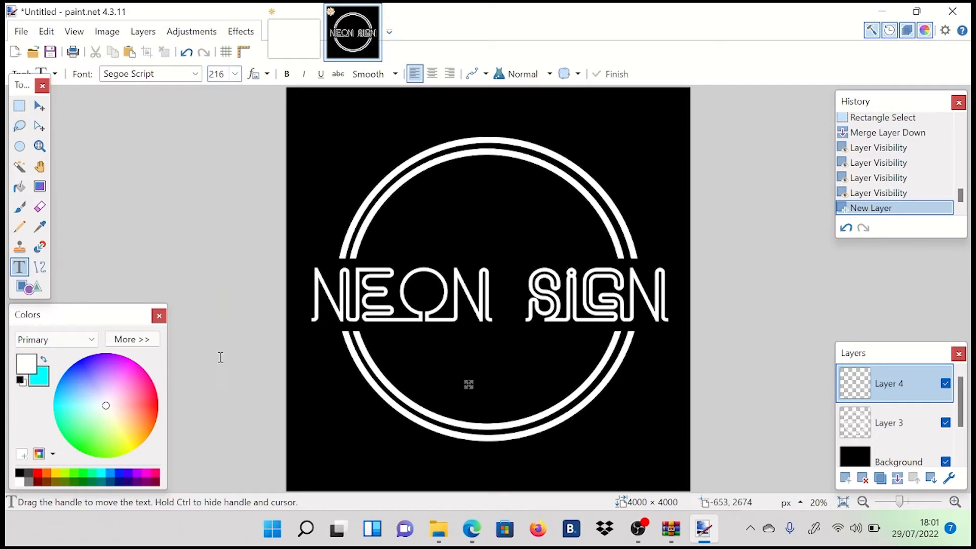
click(235, 75)
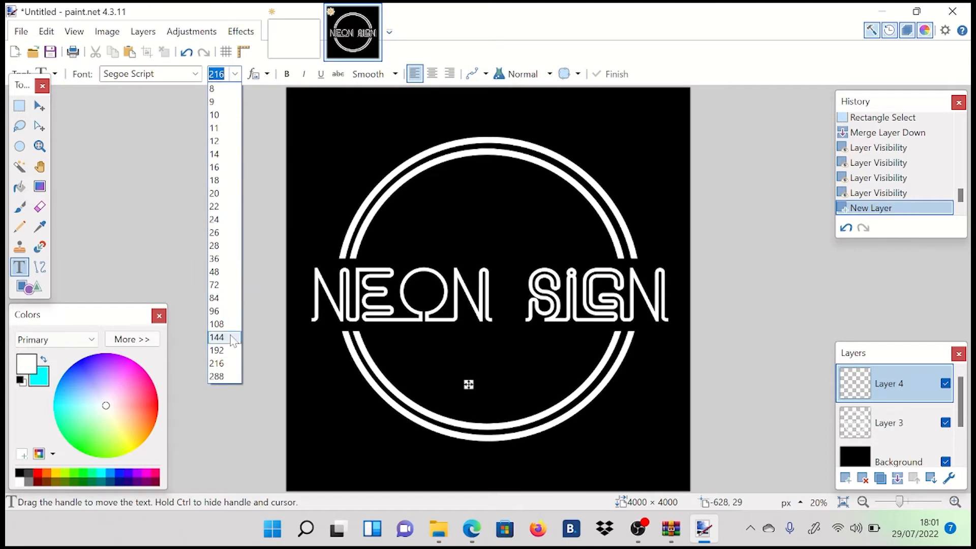
click(218, 338)
Step: Enter the sub text Paint.Net inside the circle beneath NEON SIGN
text(Paint)
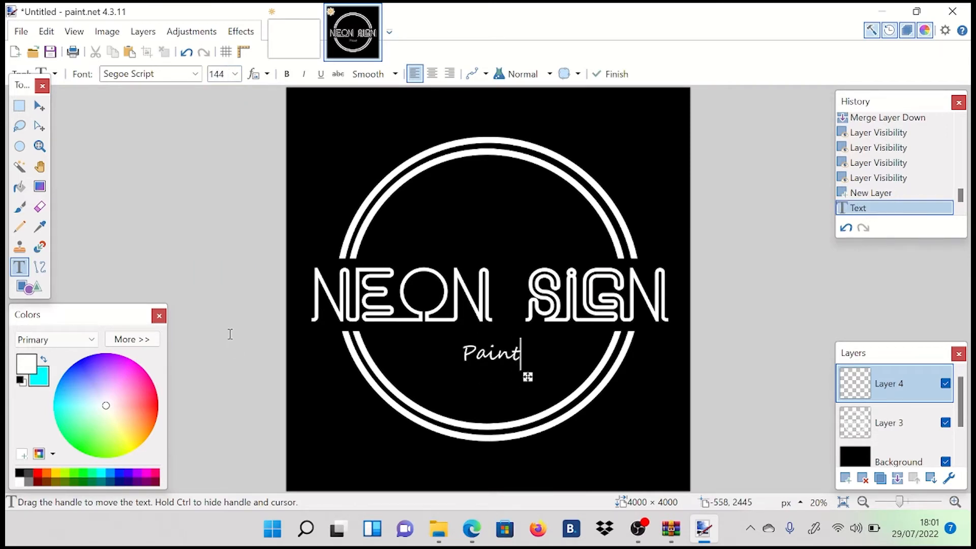
key(BackSpace)
key(BackSpace)
key(BackSpace)
text(aa)
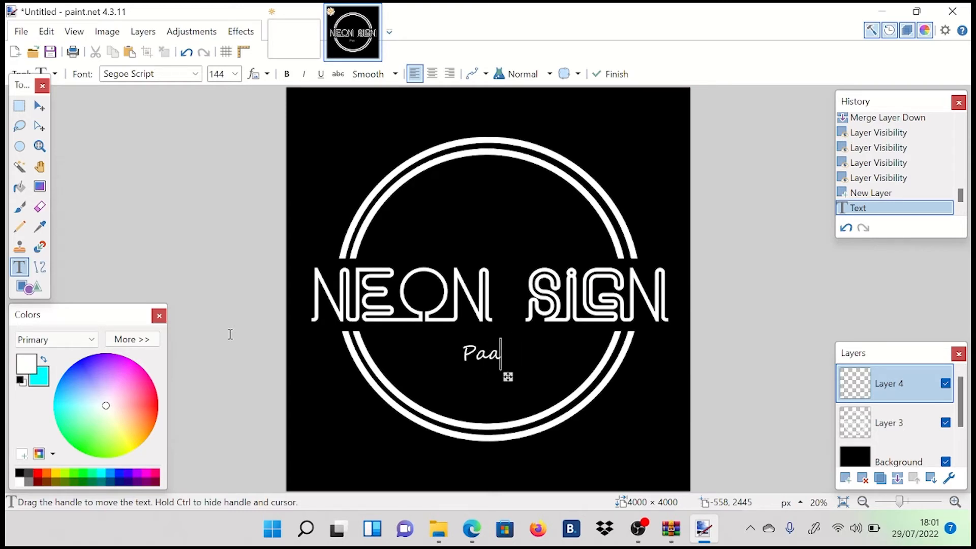
key(BackSpace)
text(int.)
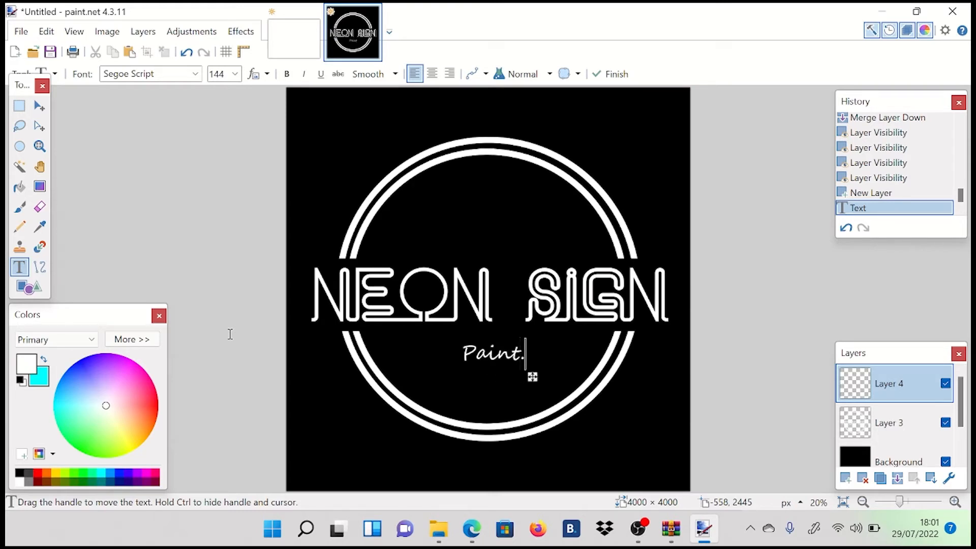
text(Ne)
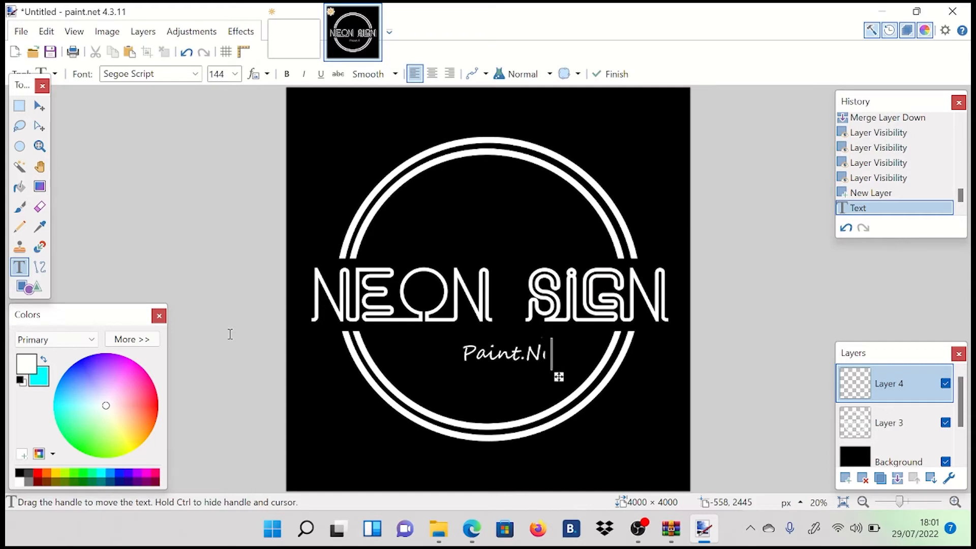
text(t)
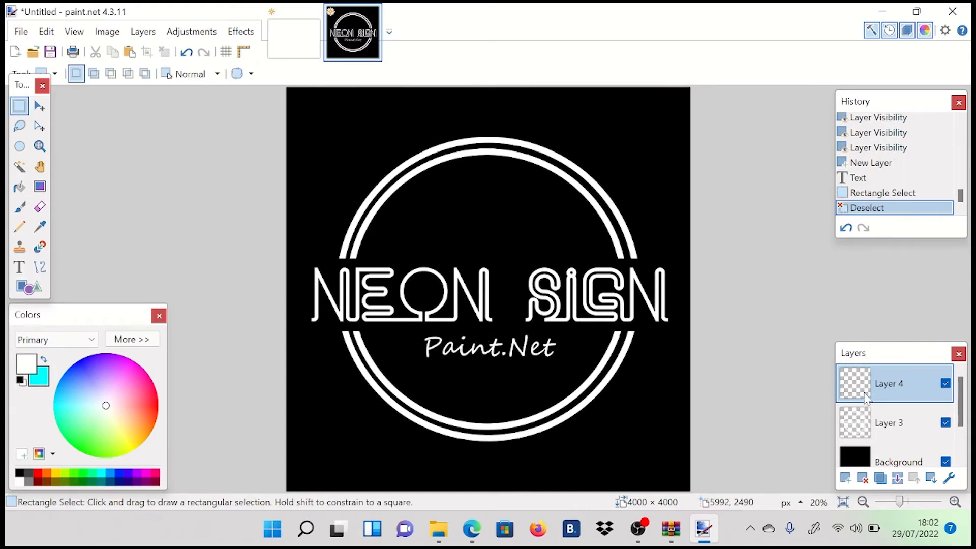
Step: Rename Layer 3 as "cirlce and main text" in its layer properties
click(888, 435)
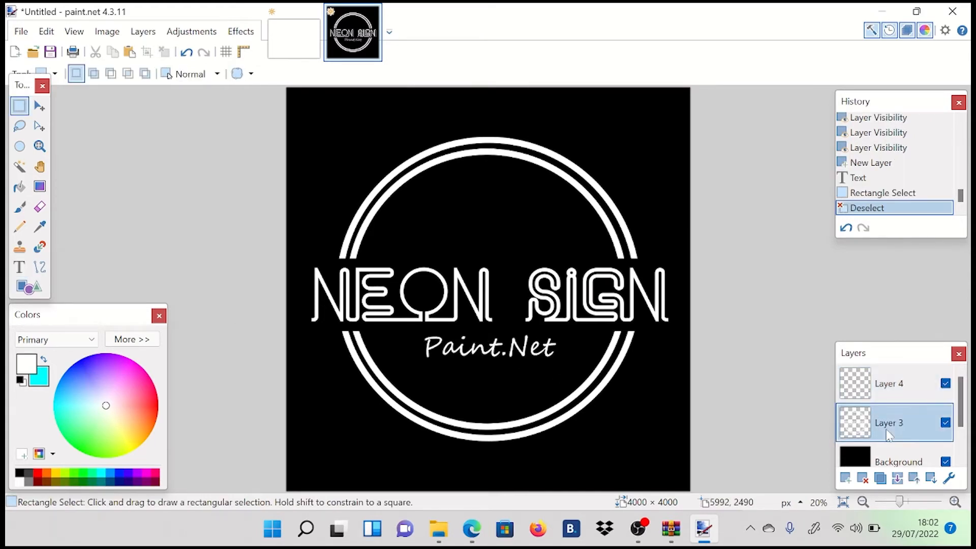
double_click(888, 435)
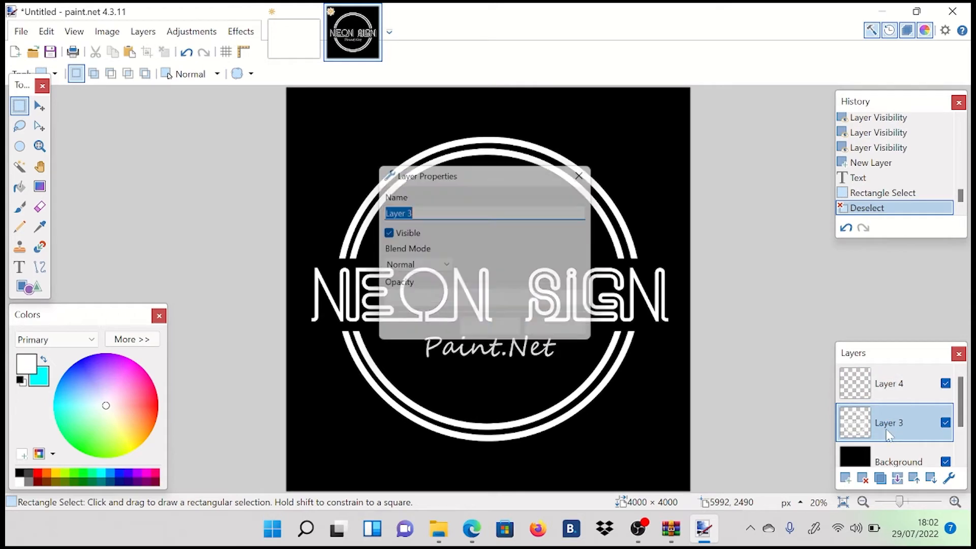
text(cirlce and main text)
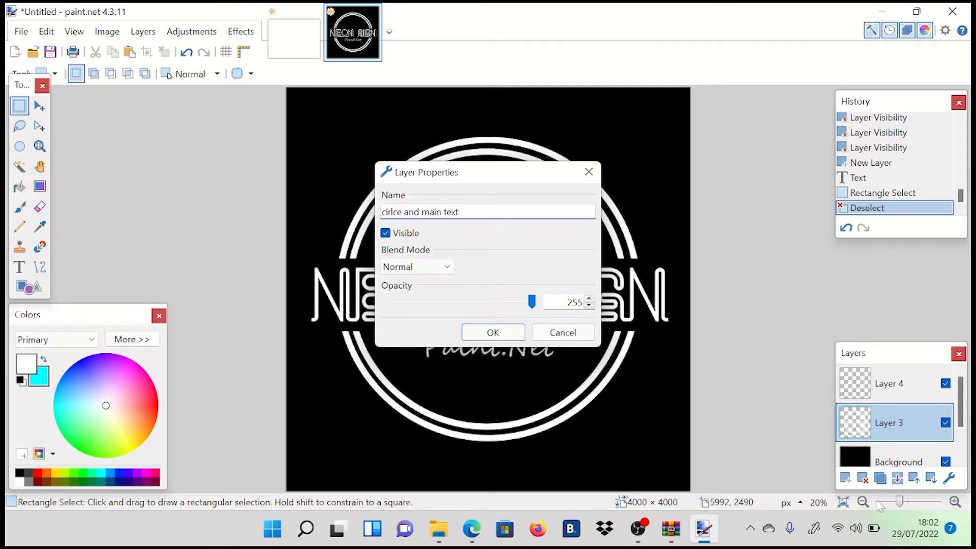
key(Return)
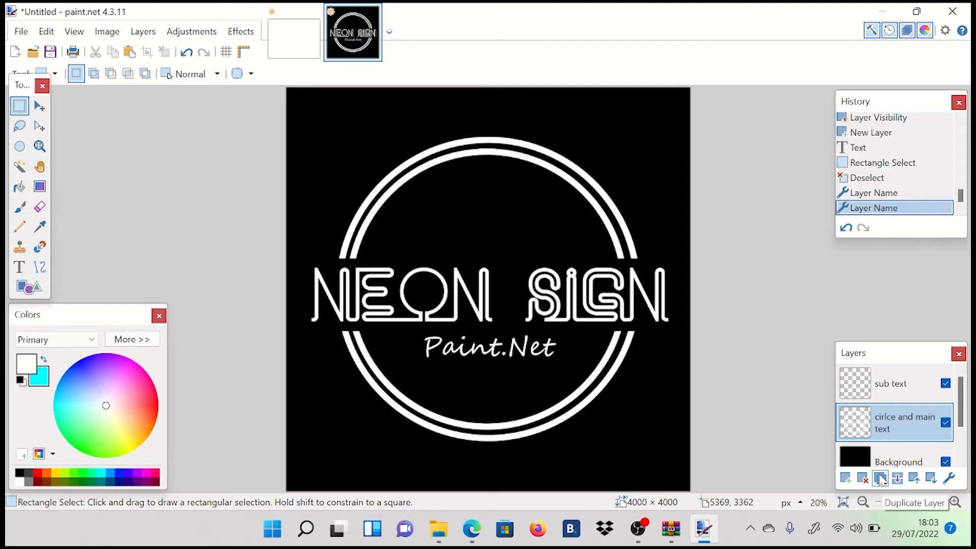
Step: Duplicate the "cirlce and main text" layer and make the upper copy the active layer
click(880, 478)
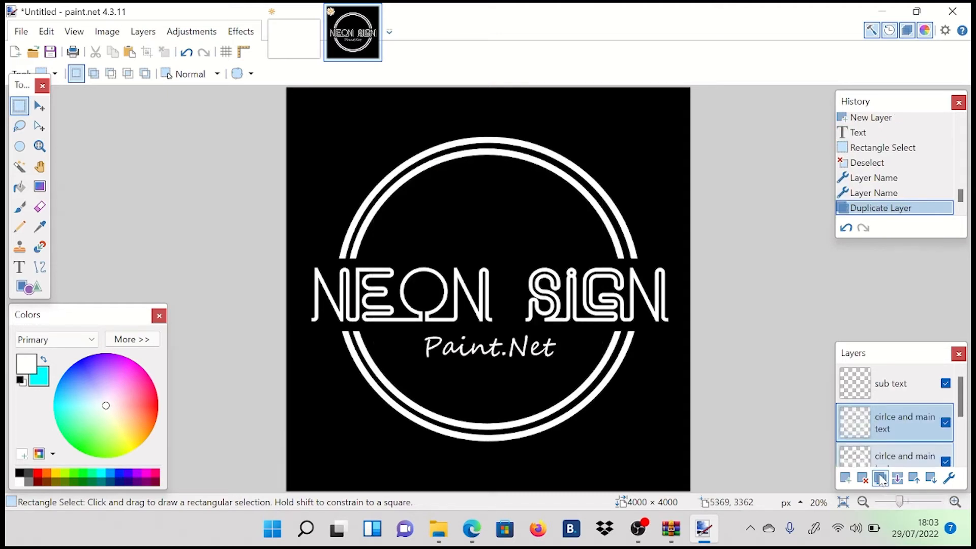
click(902, 455)
click(893, 406)
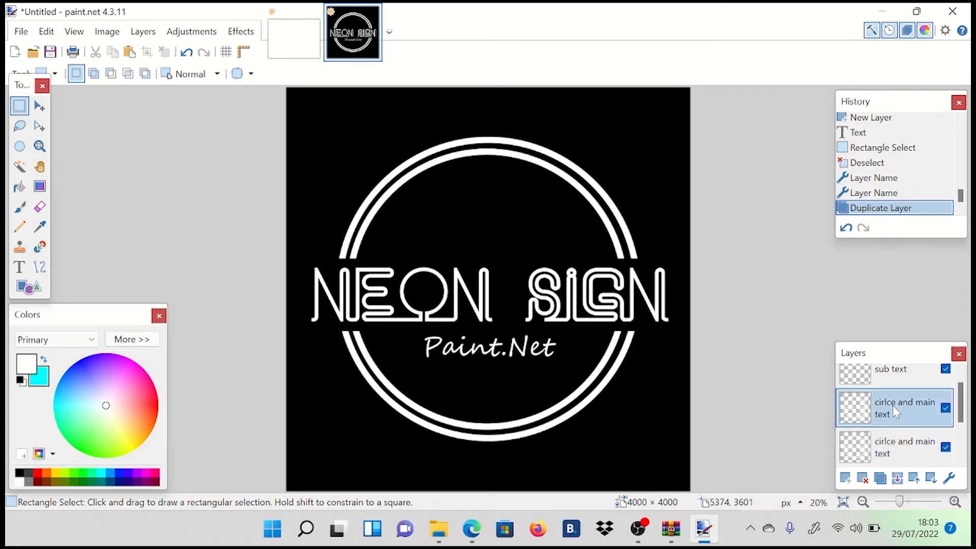
Step: Swap the primary and secondary colours so cyan is primary, and make the primary colour the one being edited
click(44, 384)
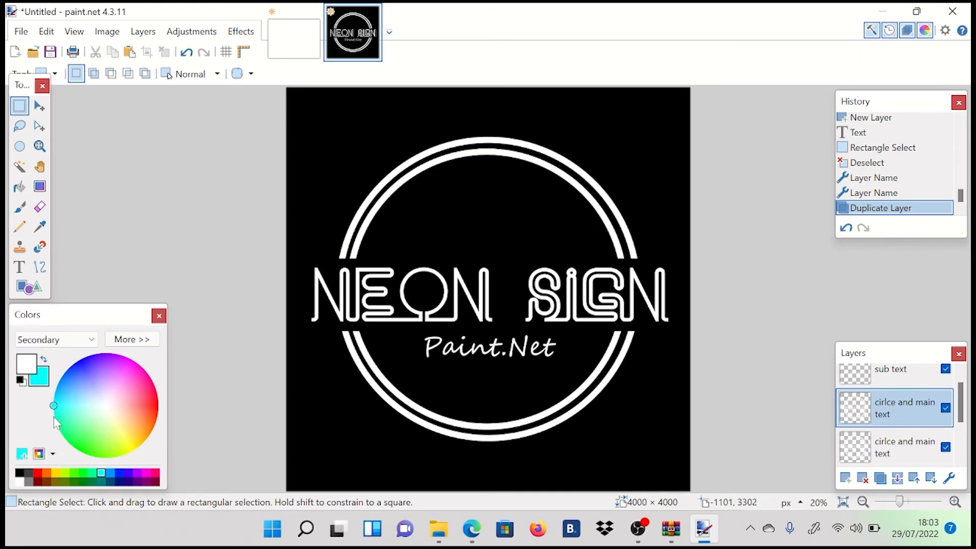
click(45, 359)
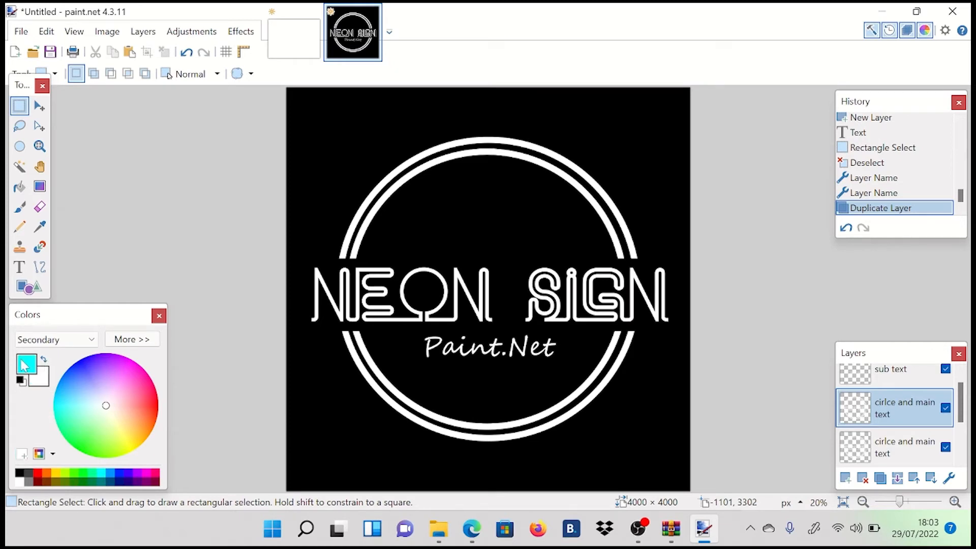
click(21, 362)
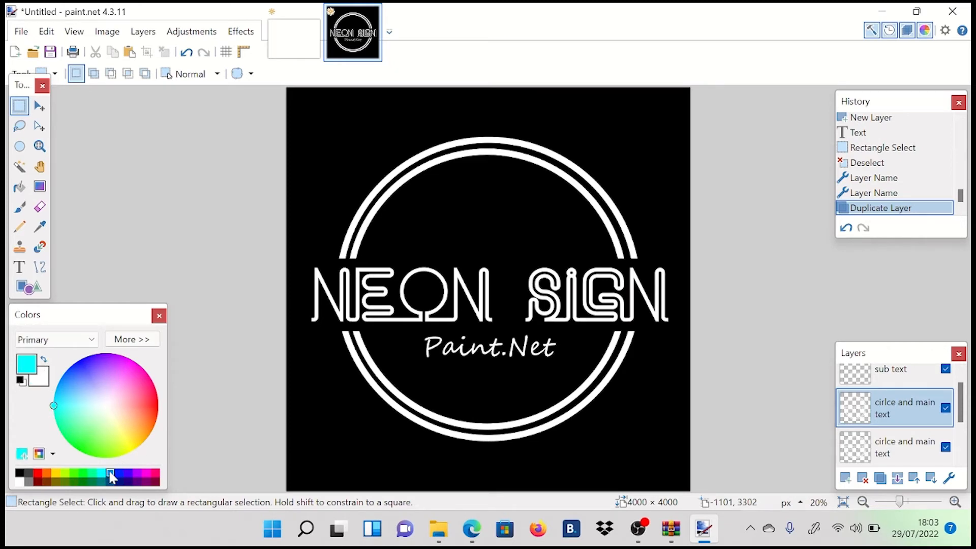
Step: Fill the circle and NEON SIGN text on the upper "cirlce and main text" layer with cyan using the Paint Bucket
click(19, 188)
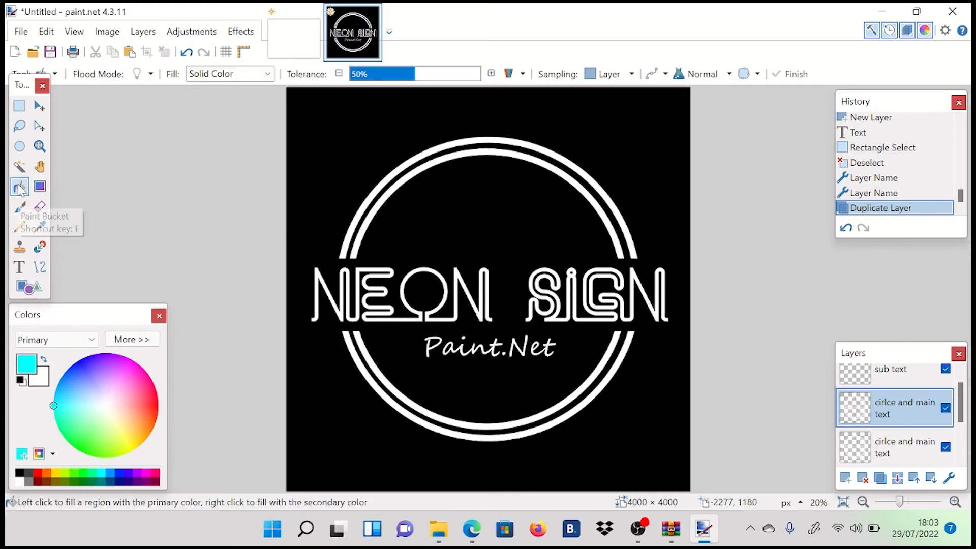
click(350, 234)
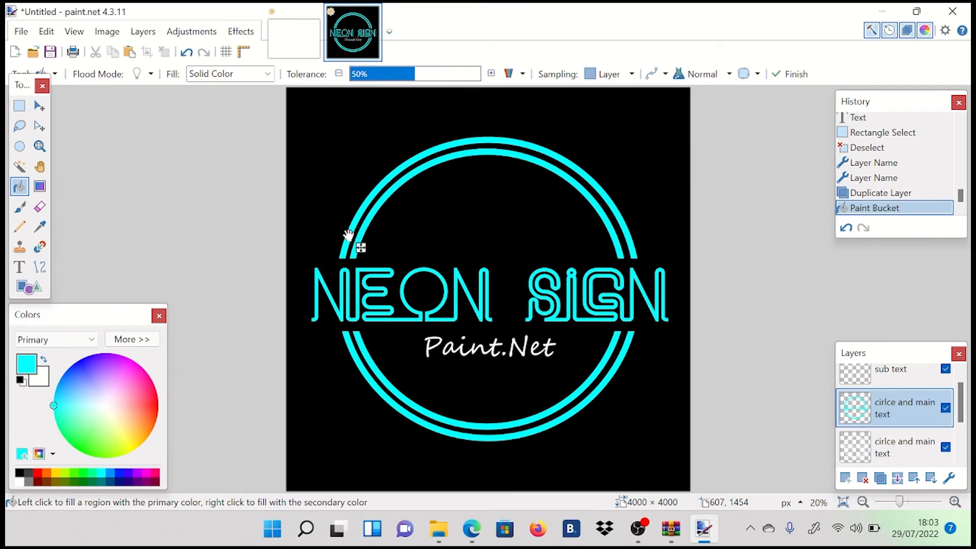
Step: Duplicate the "sub text" layer and fill the Paint.Net text on the upper copy with magenta
click(895, 375)
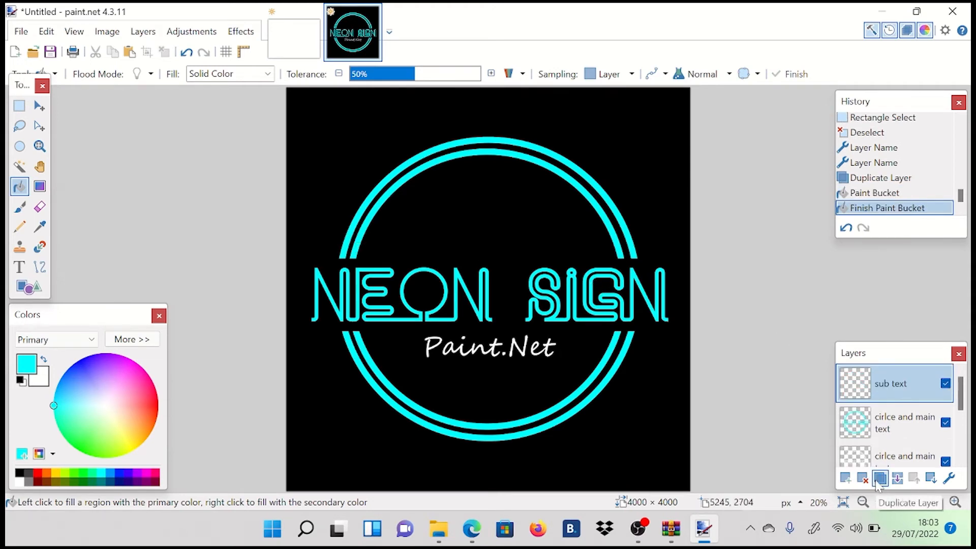
click(880, 478)
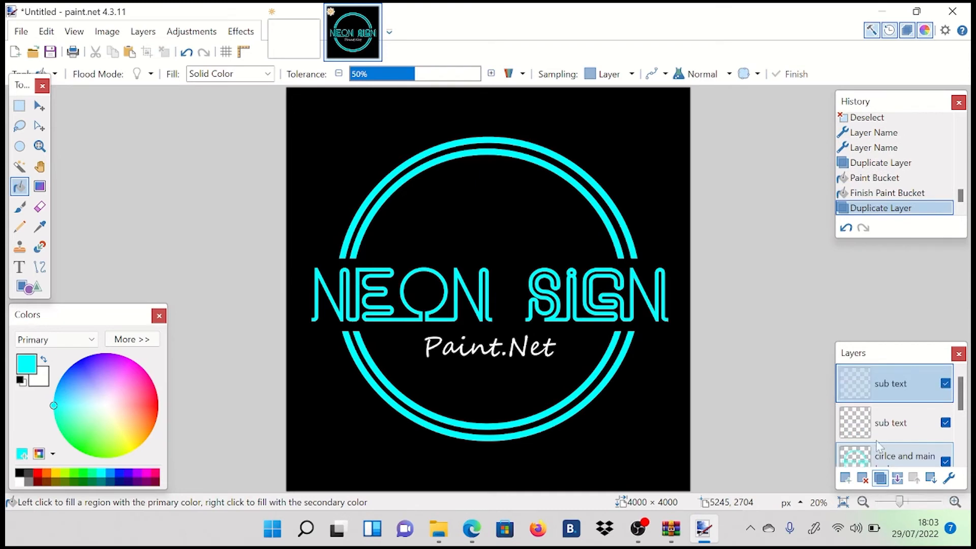
click(146, 474)
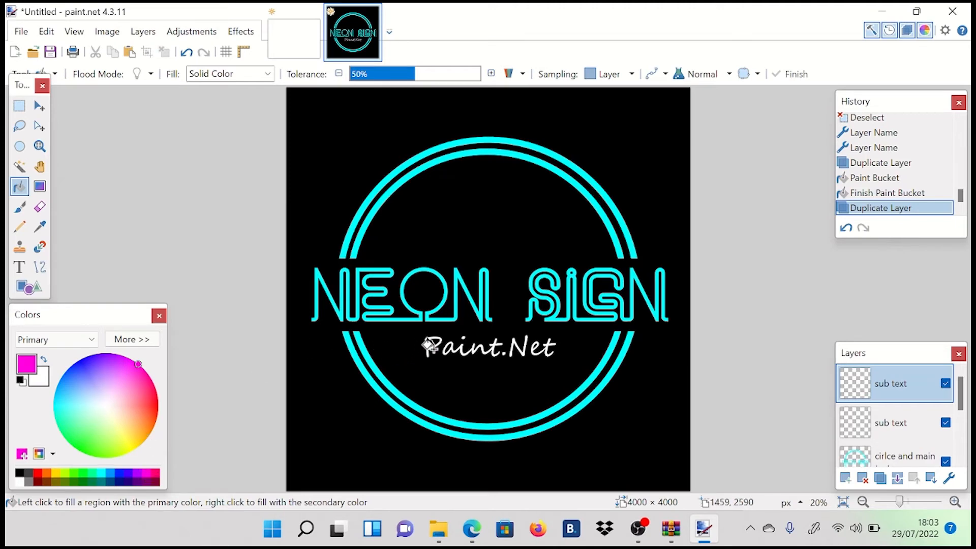
scroll(429, 346, up, 3)
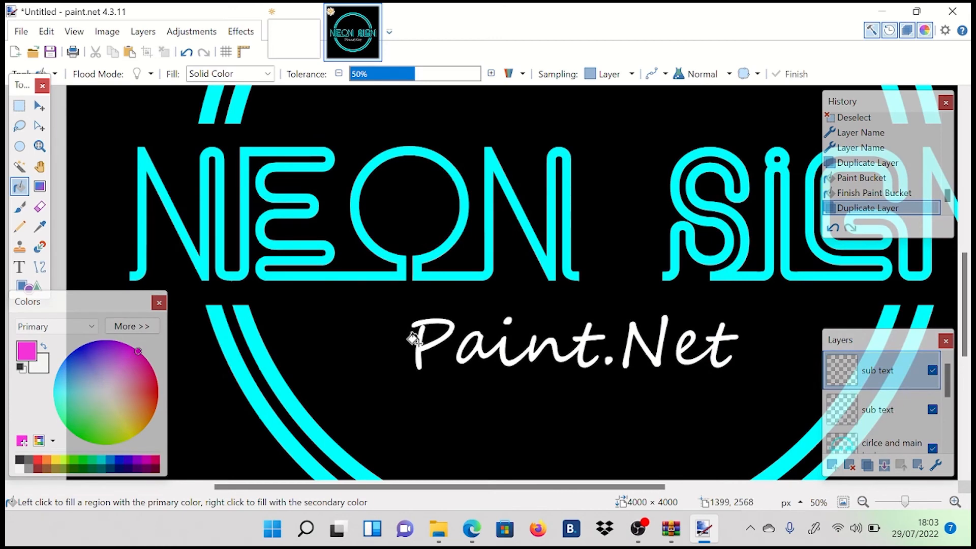
click(419, 346)
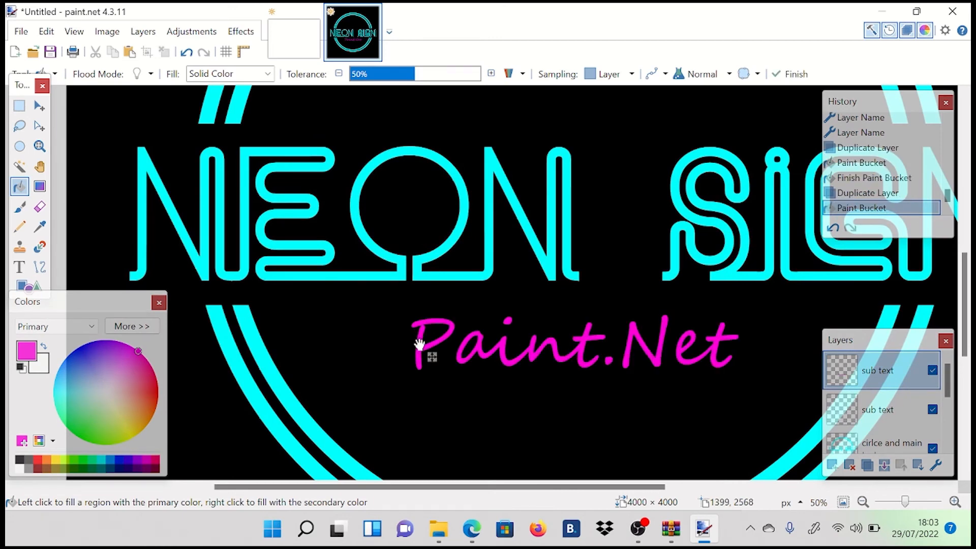
scroll(421, 348, down, 3)
Step: Apply Outline Object to the upper "cirlce and main text" layer with width 100, softness 127 and cyan colour (R 0, G 255, B 250)
click(241, 31)
mouse_move(296, 187)
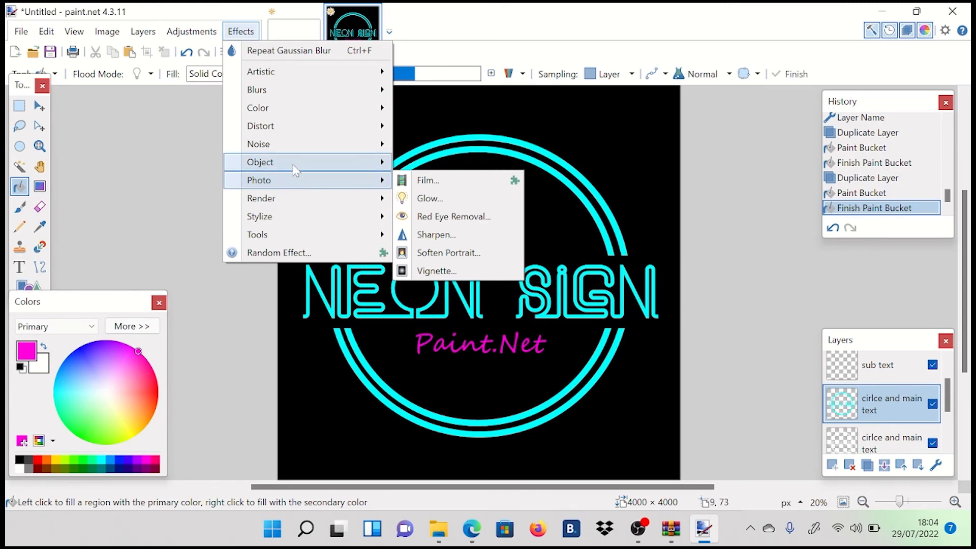
mouse_move(295, 165)
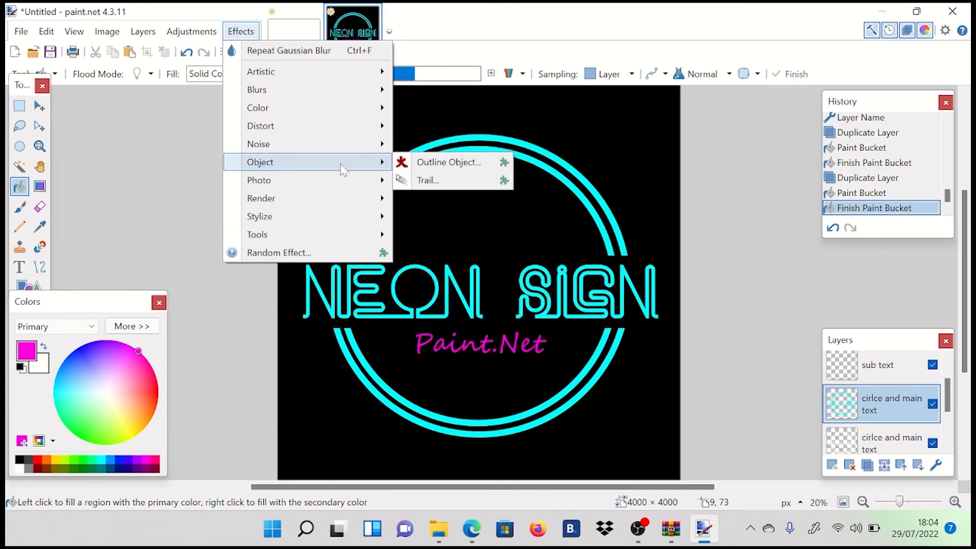
click(451, 166)
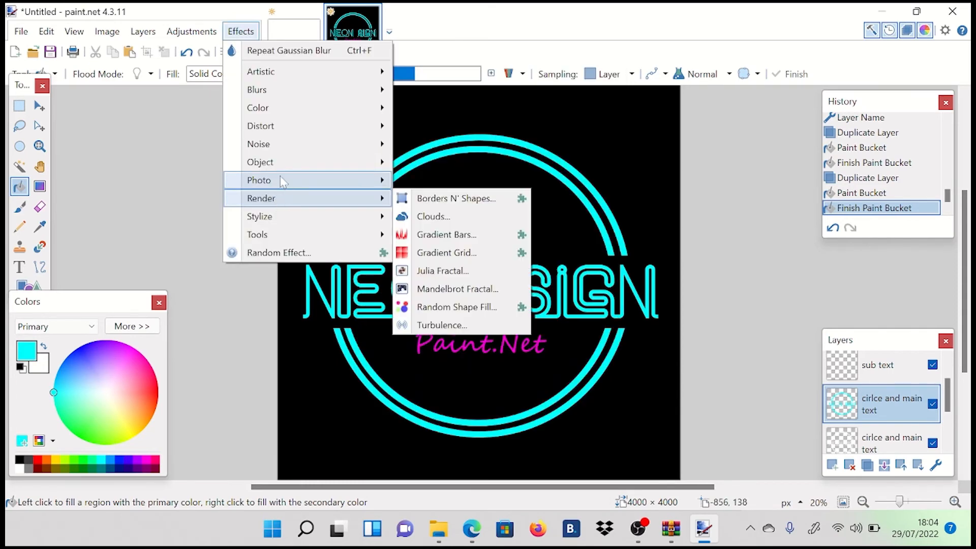
mouse_move(341, 169)
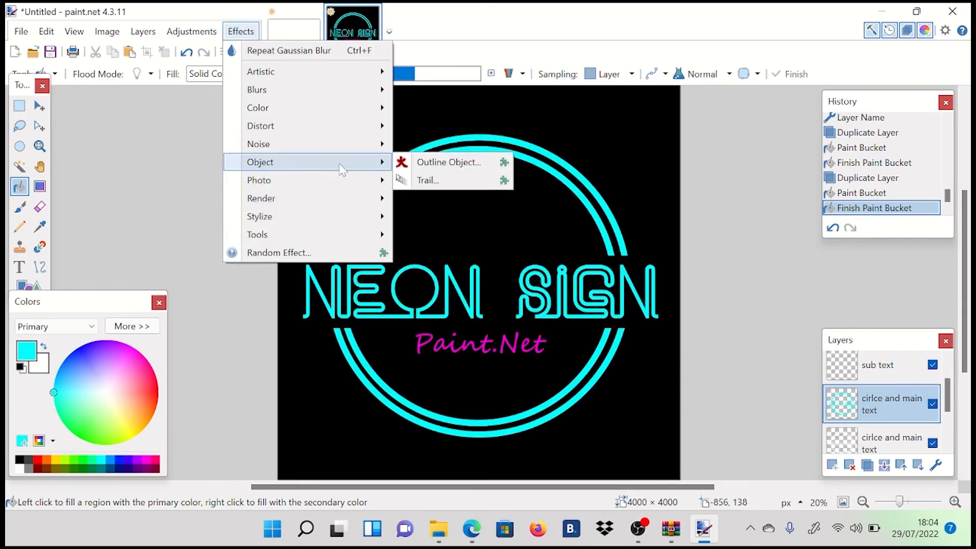
click(425, 162)
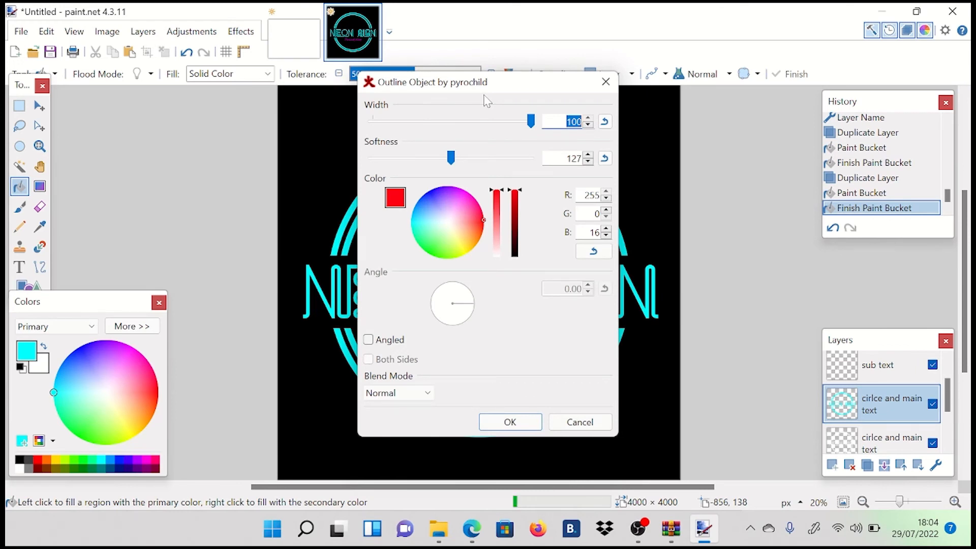
click(395, 199)
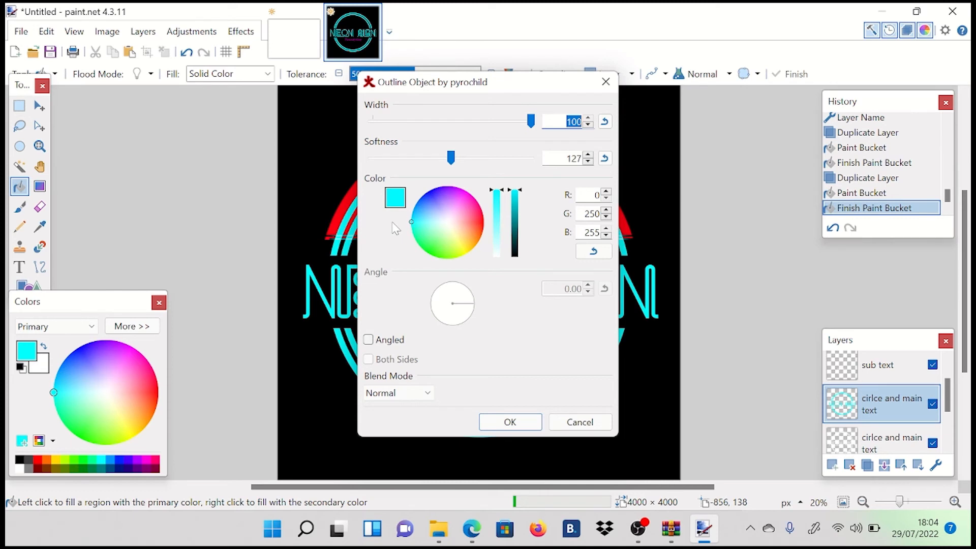
click(411, 223)
drag(447, 86, 600, 68)
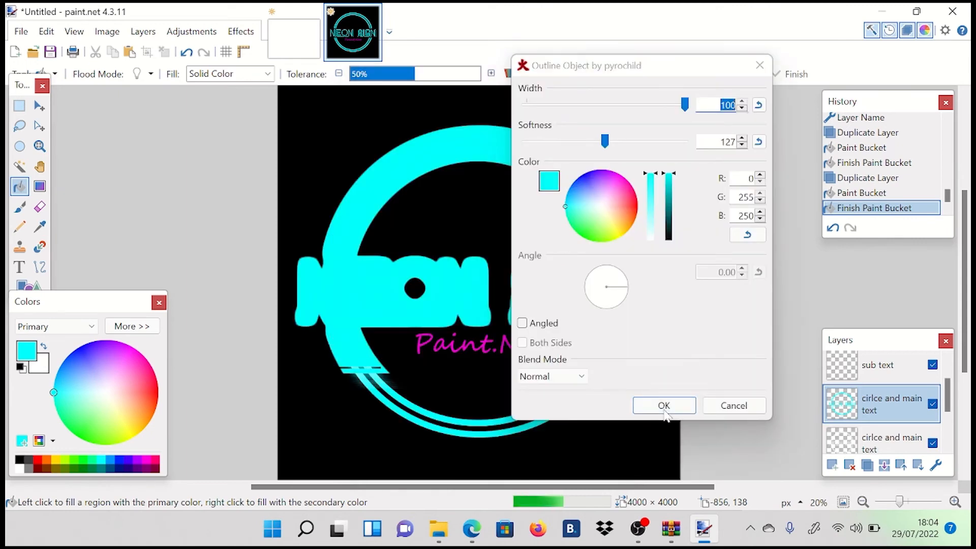
click(655, 409)
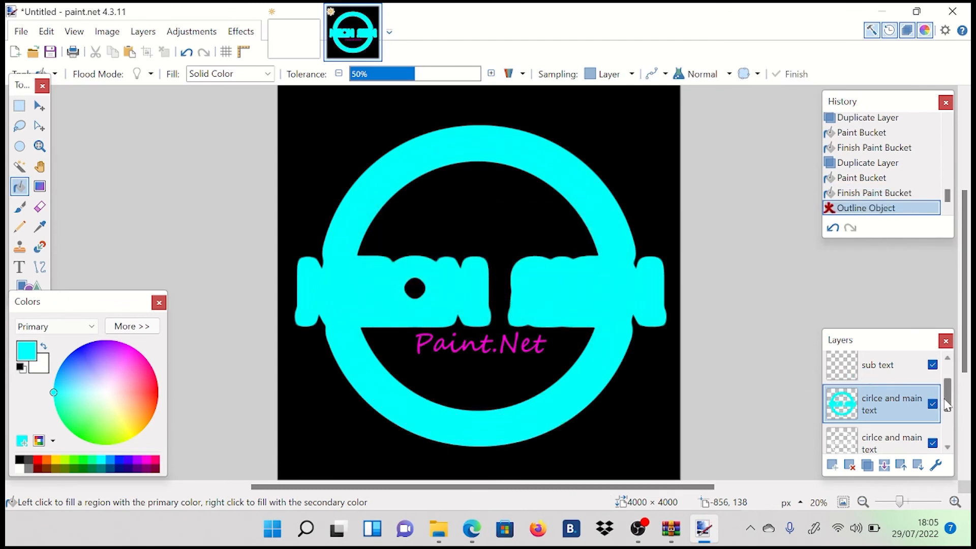
Step: Apply Outline Object to the upper "sub text" layer with width 100, softness 127 and magenta colour (R 255, G 2, B 250)
drag(949, 406, 948, 384)
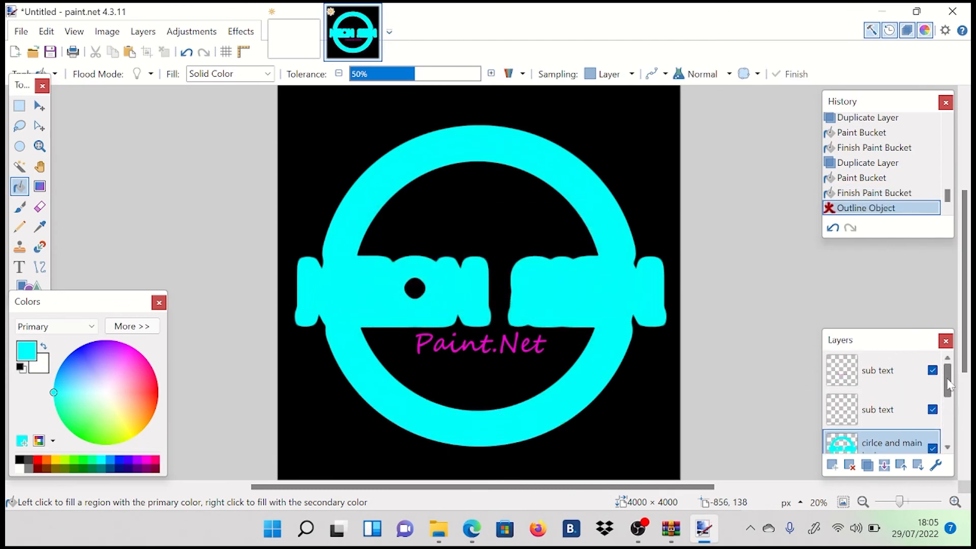
click(878, 381)
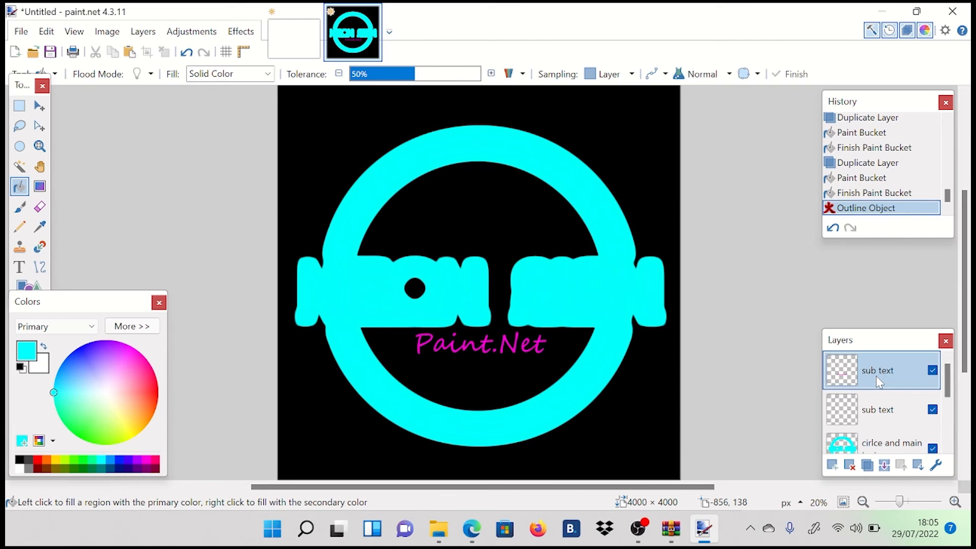
click(239, 31)
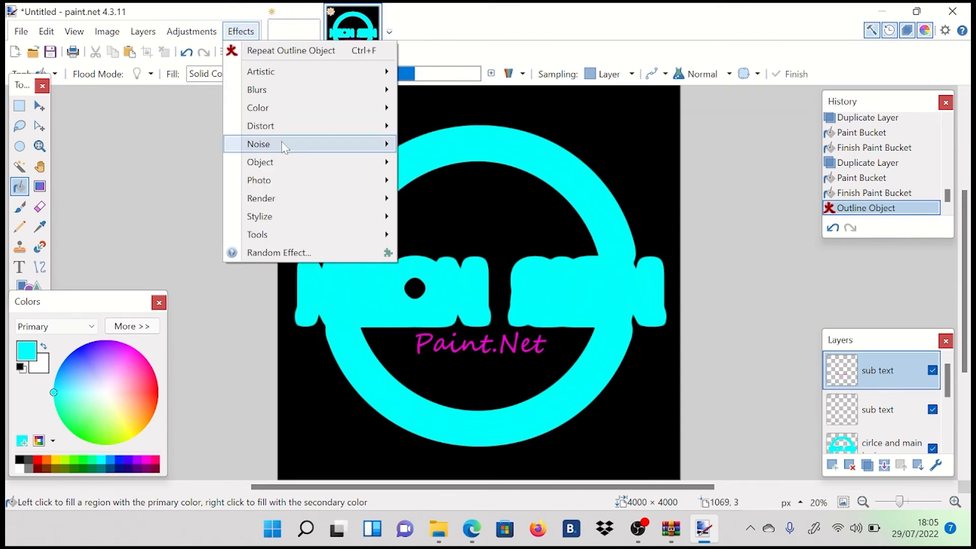
mouse_move(293, 162)
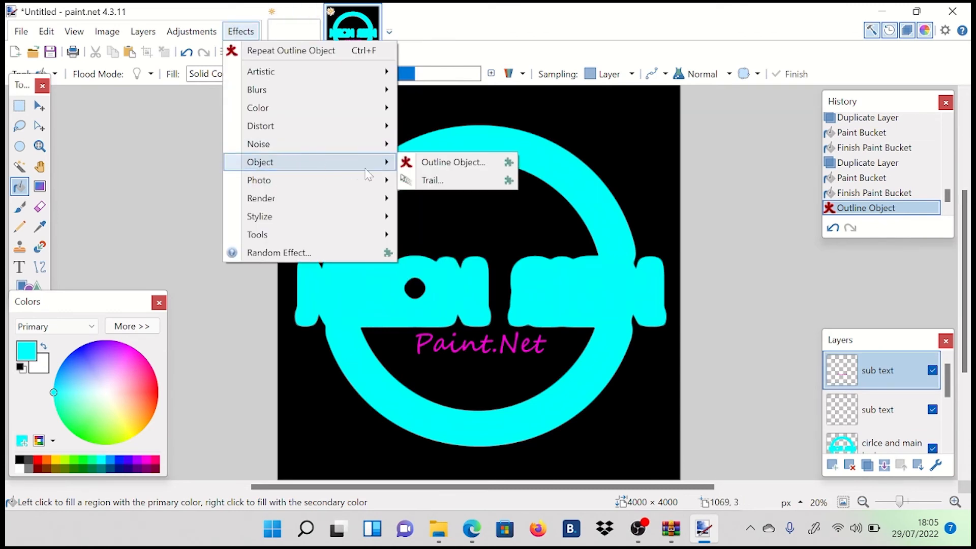
click(432, 169)
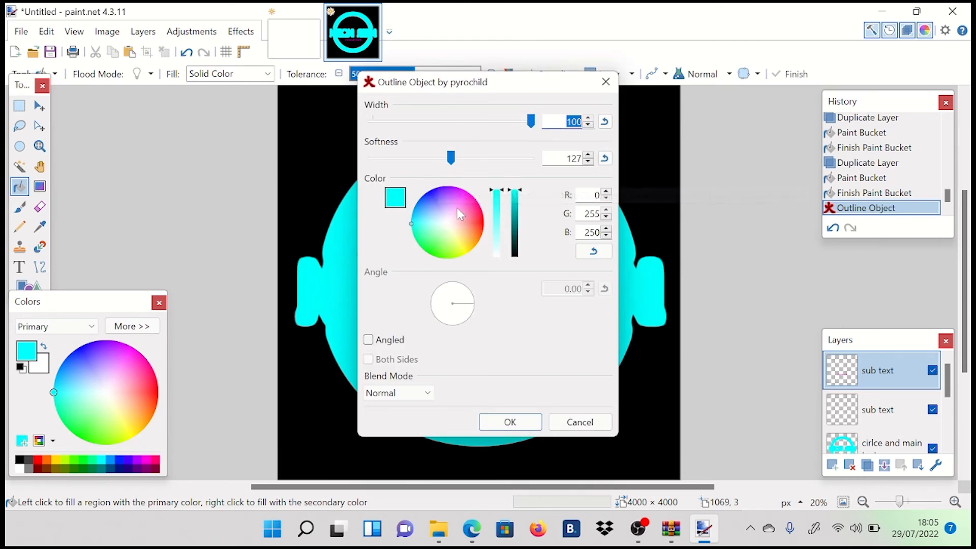
drag(417, 227, 468, 195)
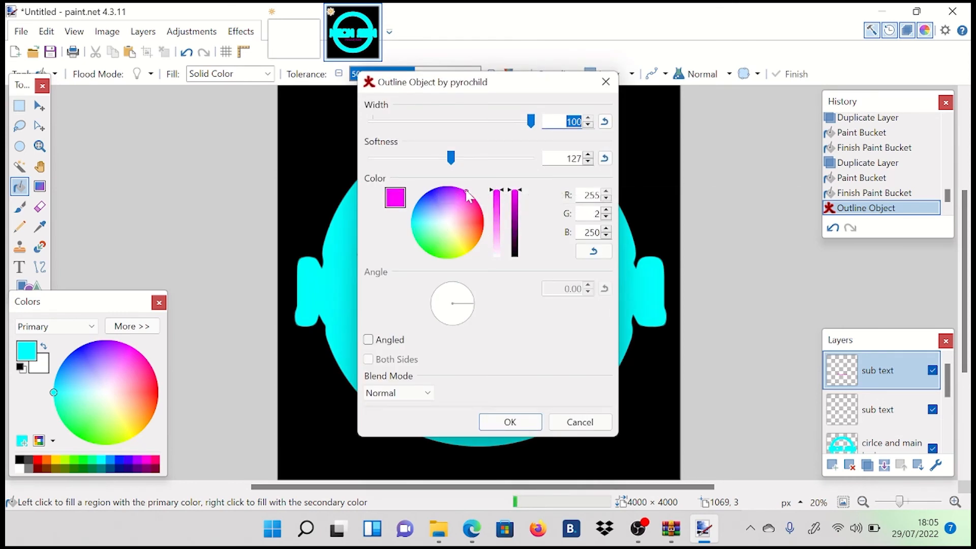
key(Return)
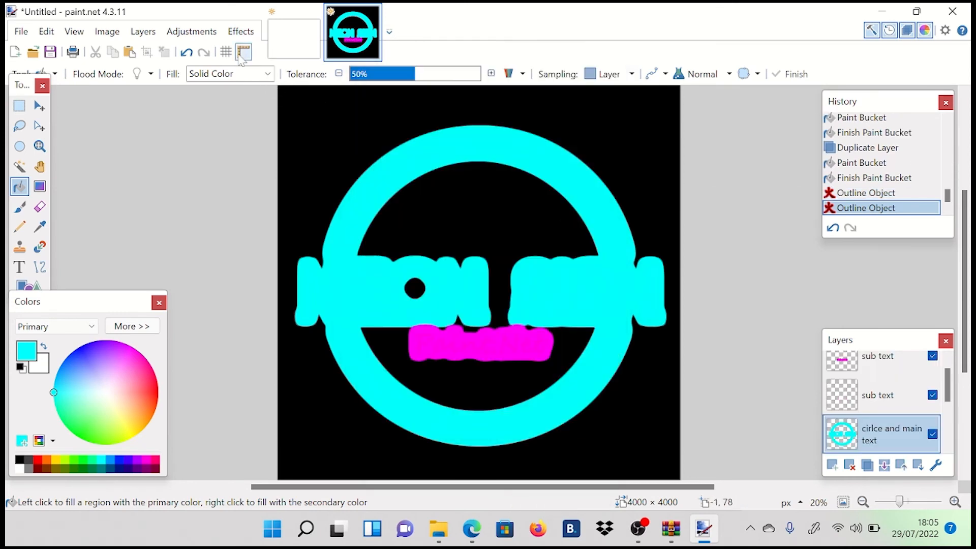
Step: Apply a Gaussian Blur to the outlined upper "cirlce and main text" layer
click(241, 31)
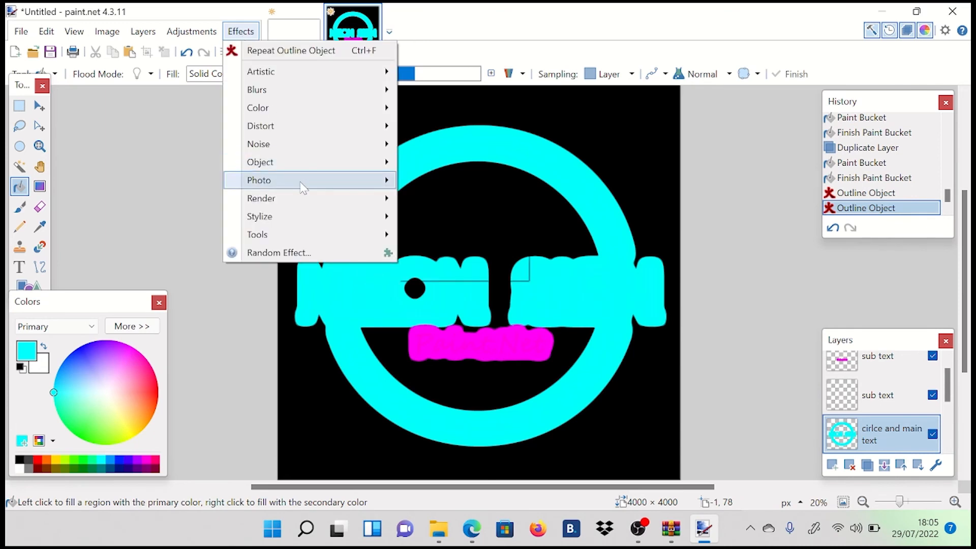
mouse_move(278, 104)
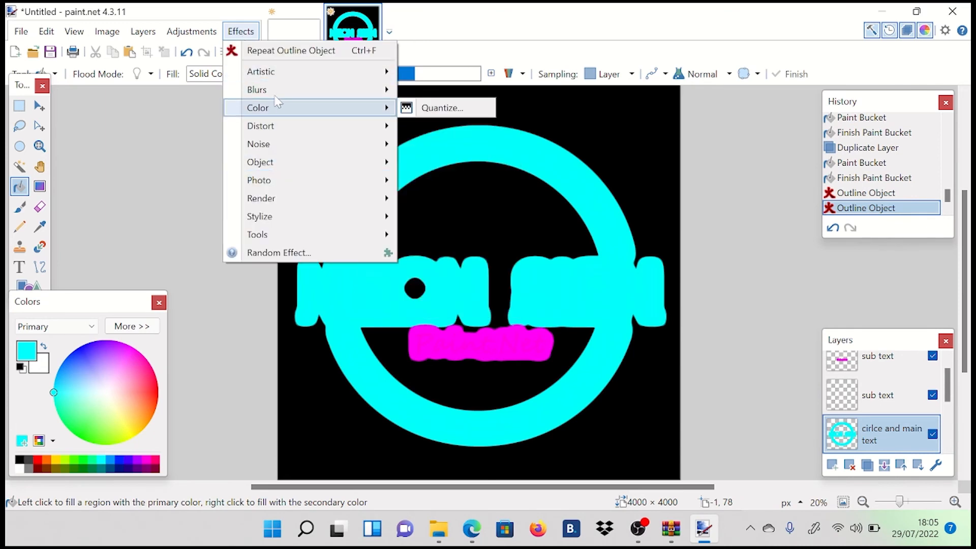
click(437, 106)
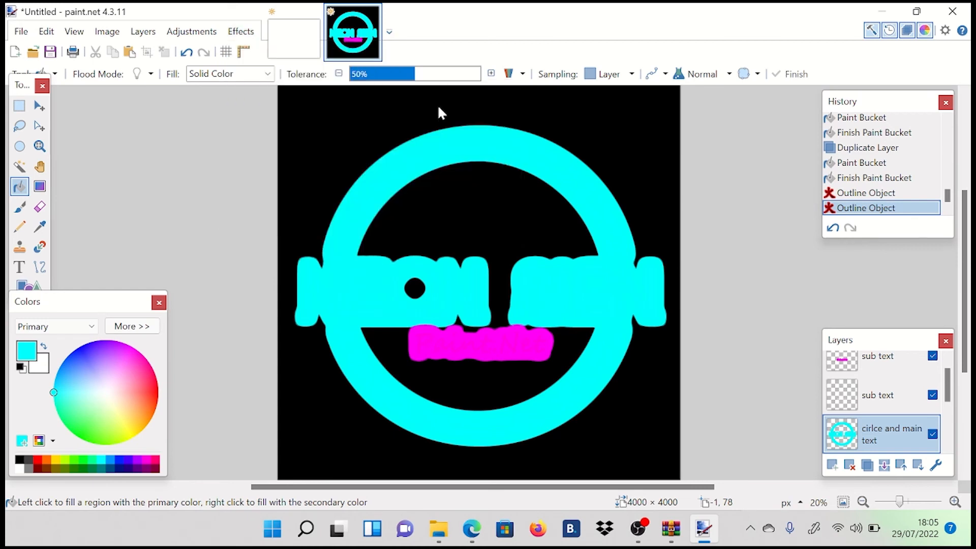
key(Return)
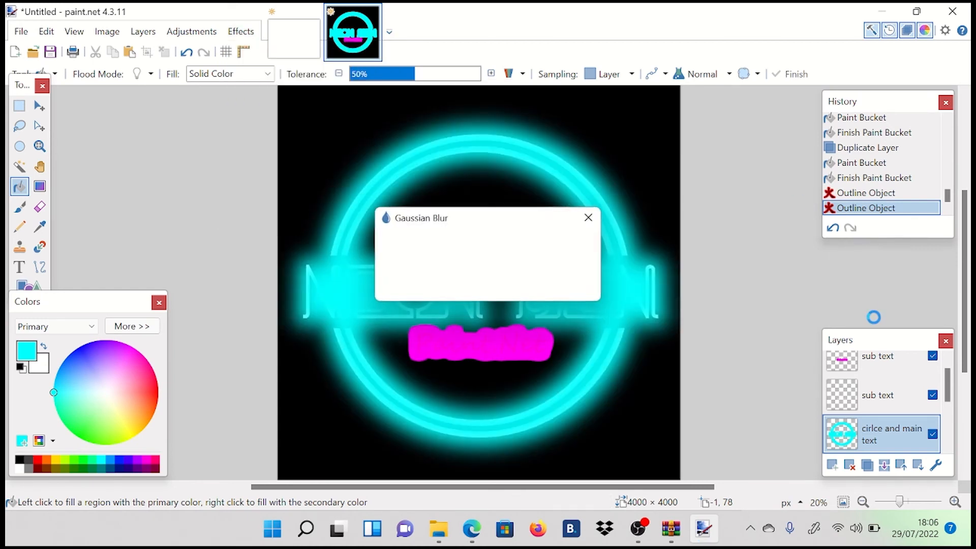
Step: Repeat the Gaussian Blur on the outlined upper "sub text" layer
click(872, 361)
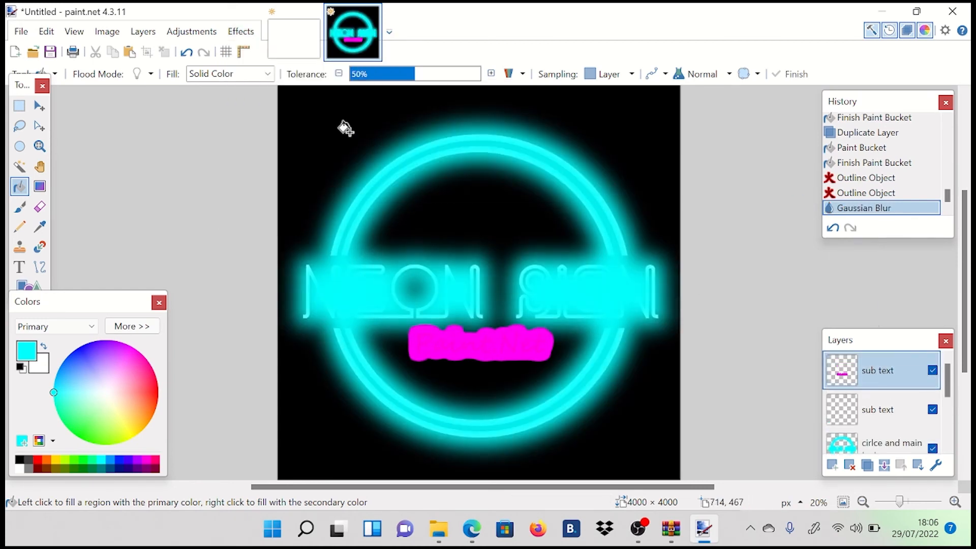
click(241, 32)
click(264, 51)
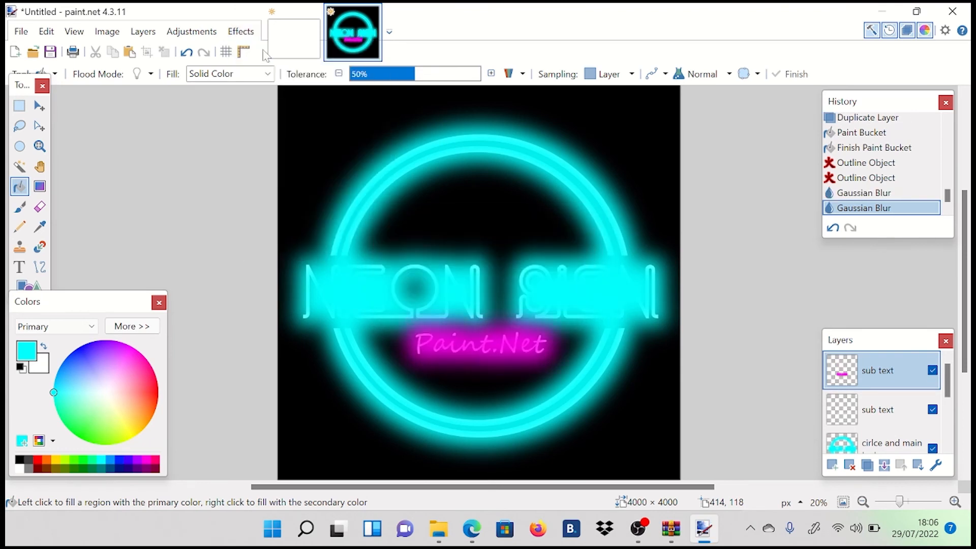
Step: Set the blend mode of the upper "sub text" layer to Lighten
double_click(895, 370)
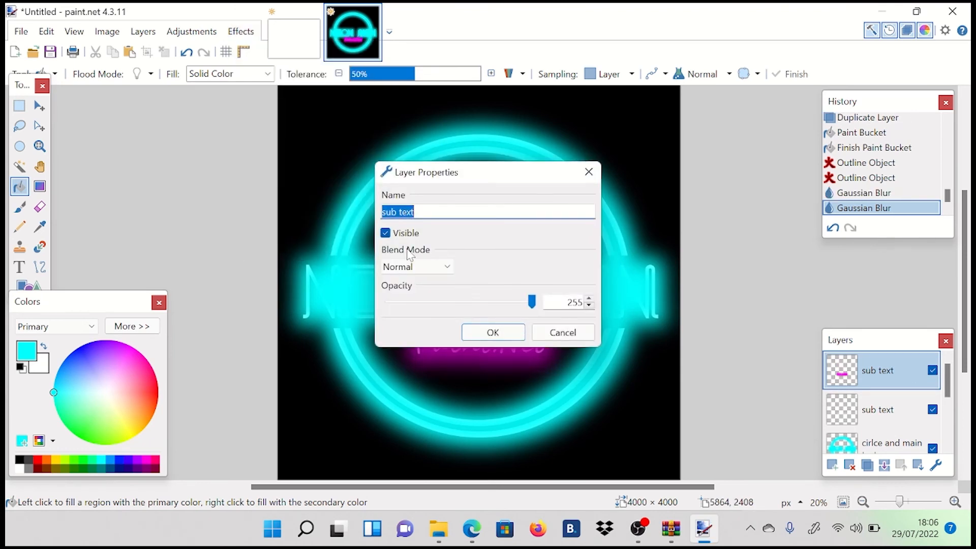
click(426, 266)
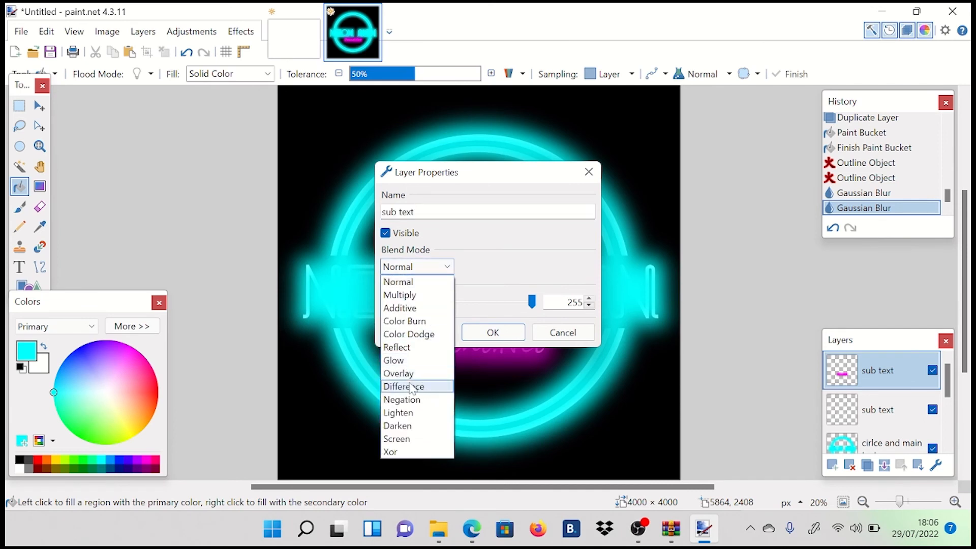
click(406, 412)
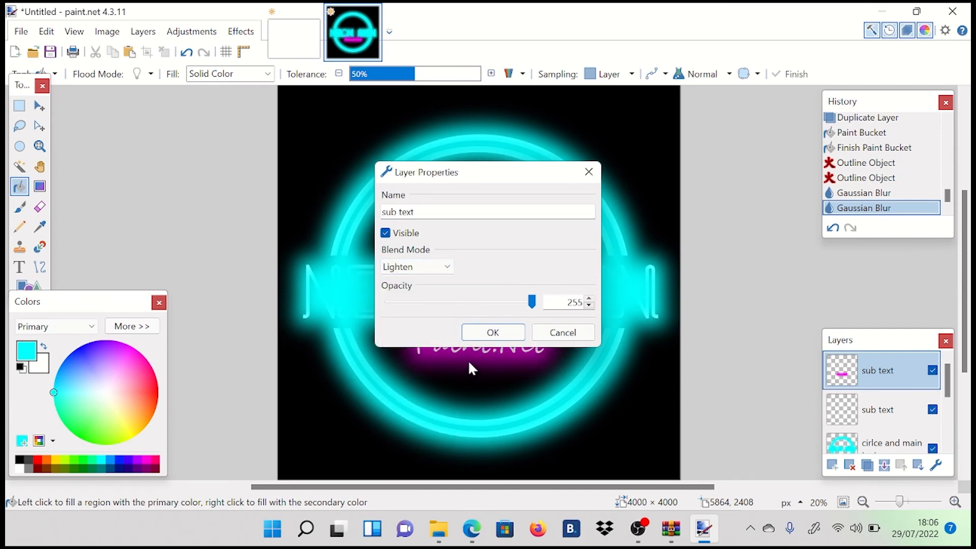
click(492, 332)
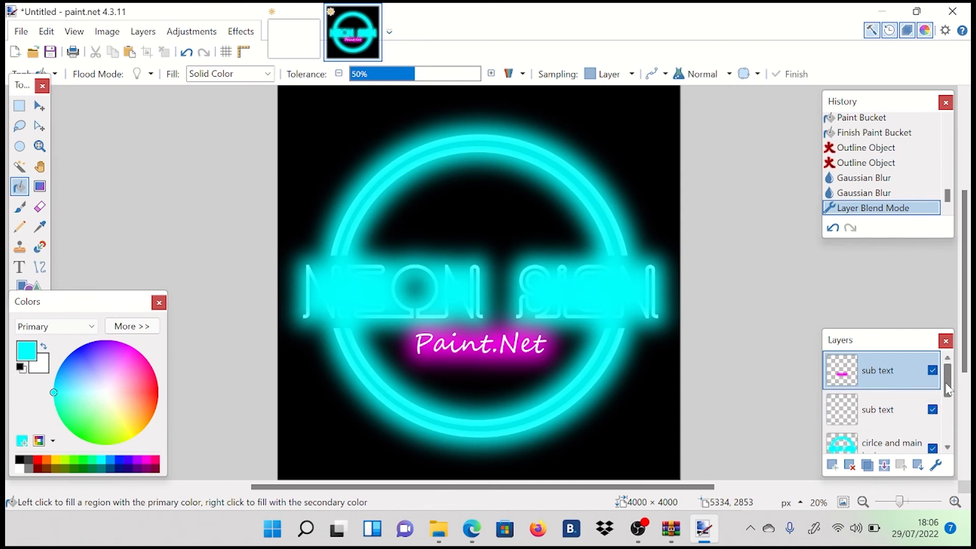
Step: Set the blend mode of the upper "cirlce and main text" layer to Lighten
scroll(947, 390, down, 2)
click(890, 404)
double_click(889, 404)
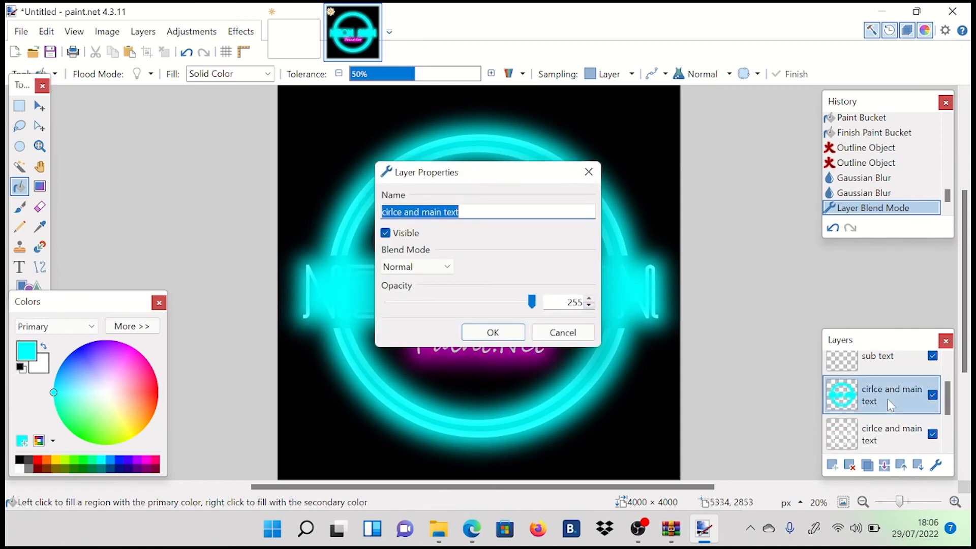
click(434, 267)
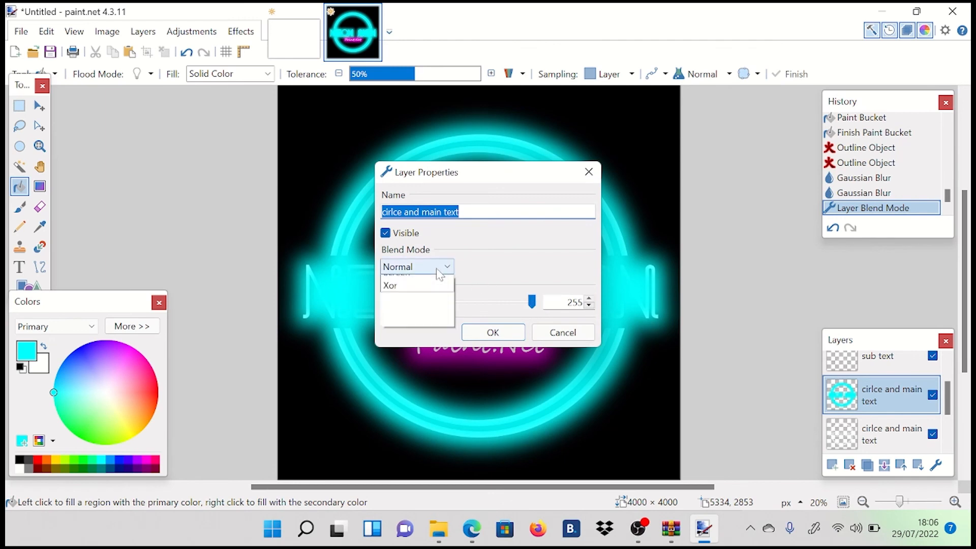
click(420, 413)
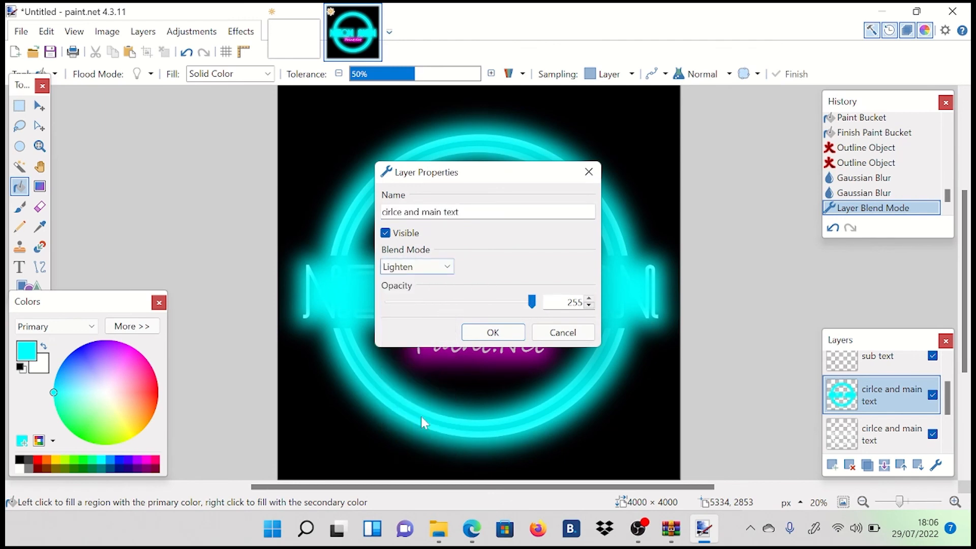
click(471, 332)
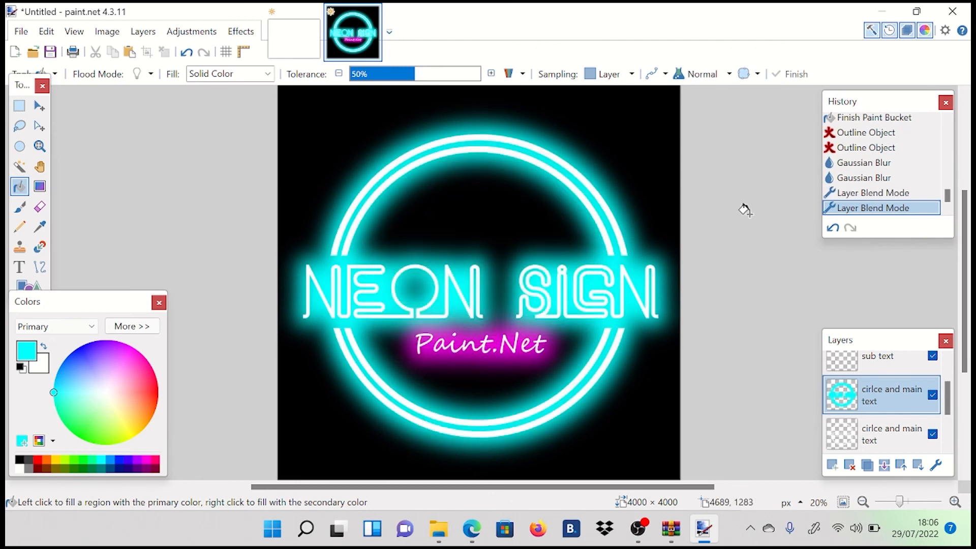
Step: Make the "bricks: Background" layer visible and hide the black "Background" layer above it
scroll(932, 436, down, 2)
click(932, 438)
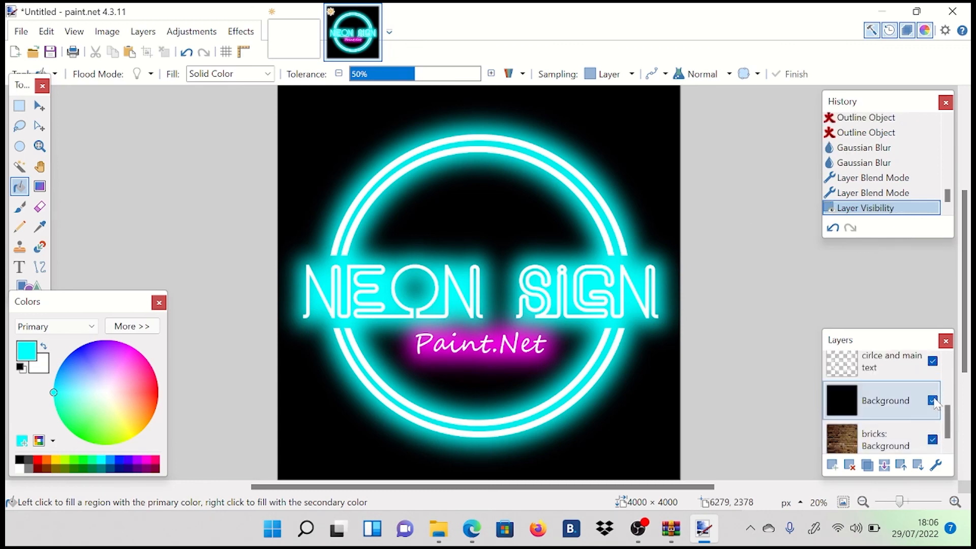
click(933, 400)
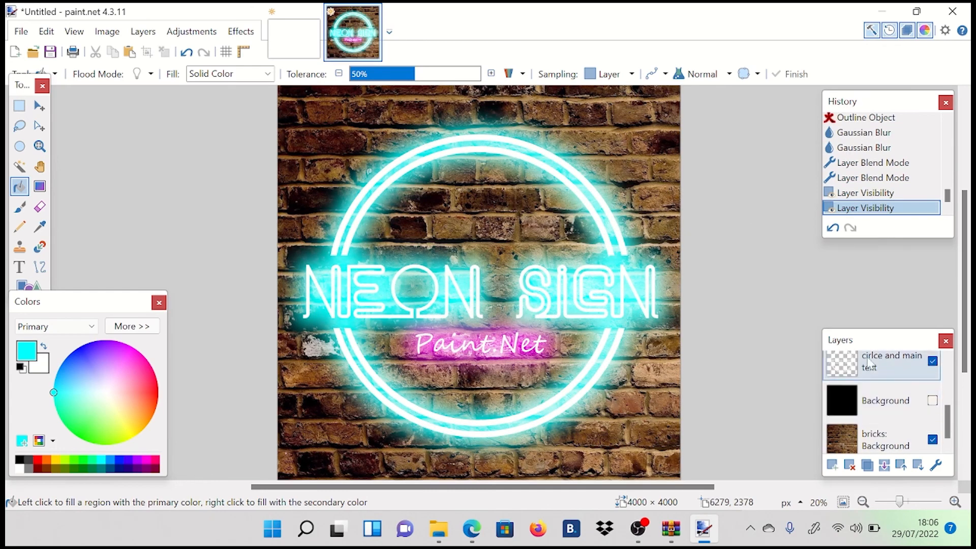
Step: Apply a centred Vignette to the "bricks: Background" layer with a slightly reduced radius
click(879, 431)
click(241, 31)
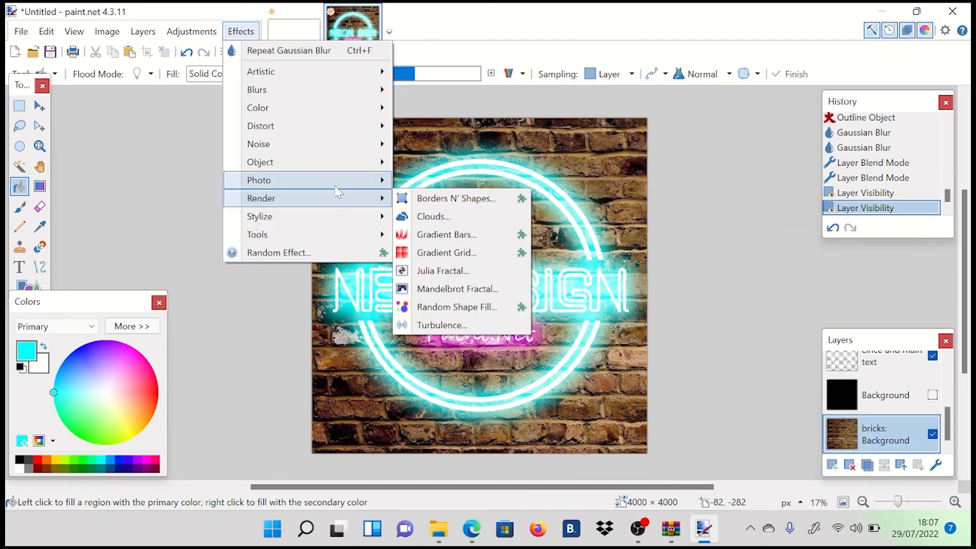
mouse_move(356, 183)
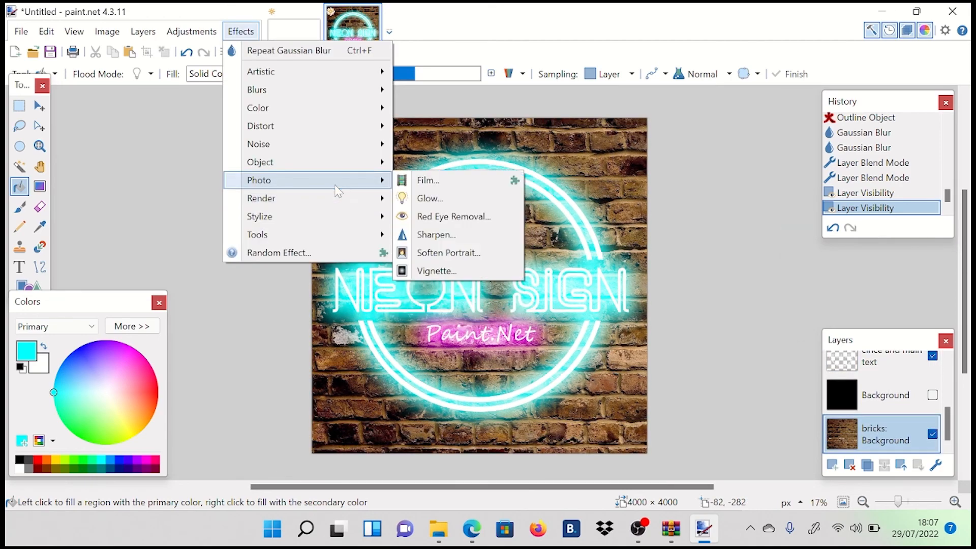
click(437, 271)
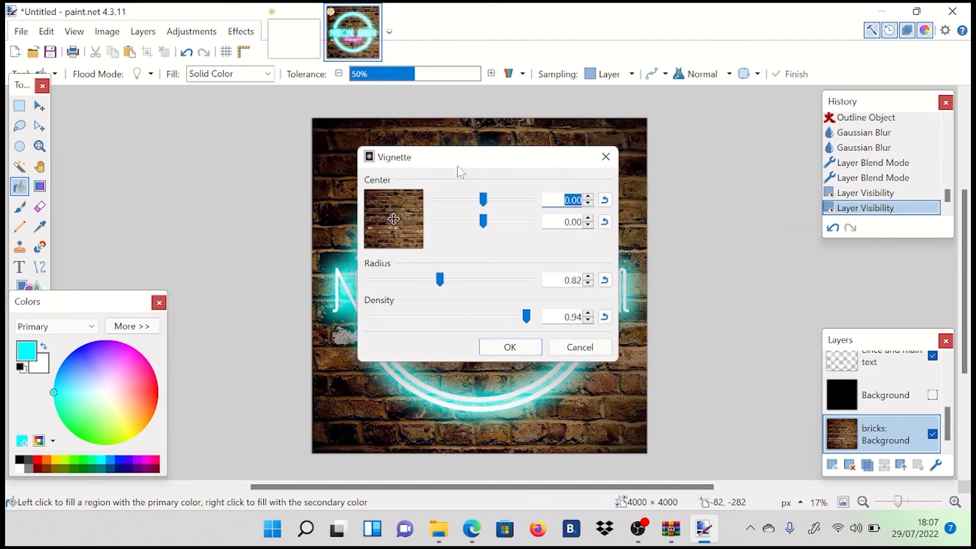
drag(460, 172, 133, 84)
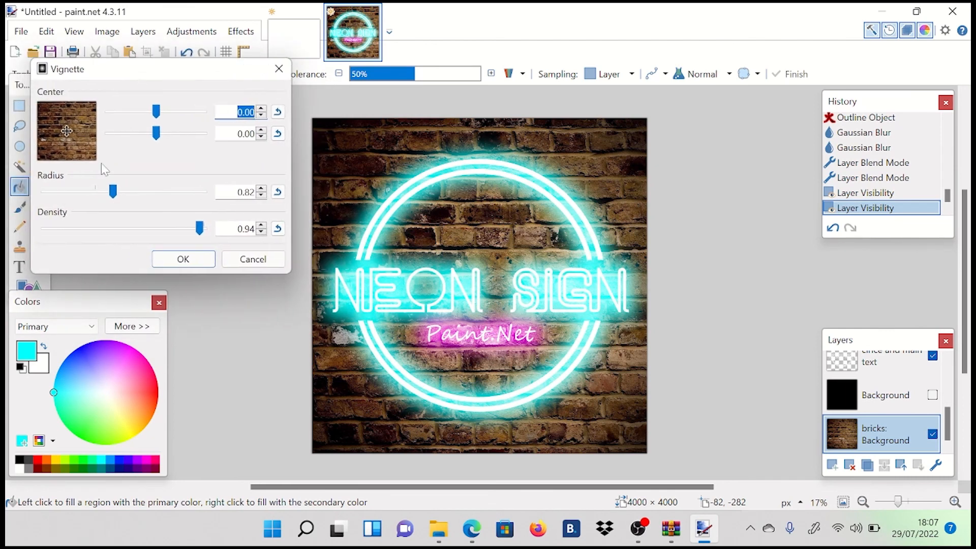
click(114, 194)
mouse_move(115, 198)
mouse_down()
mouse_move(127, 197)
mouse_move(103, 200)
mouse_up()
key(Return)
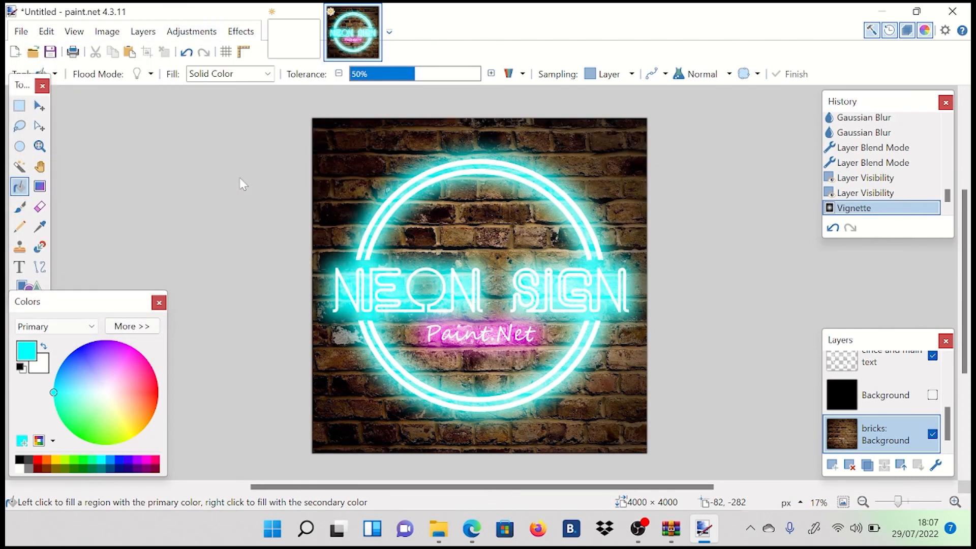
Step: Darken the "bricks: Background" layer with a Hue / Saturation adjustment by moderately lowering only its lightness
key(ctrl+shift+u)
drag(376, 188, 70, 82)
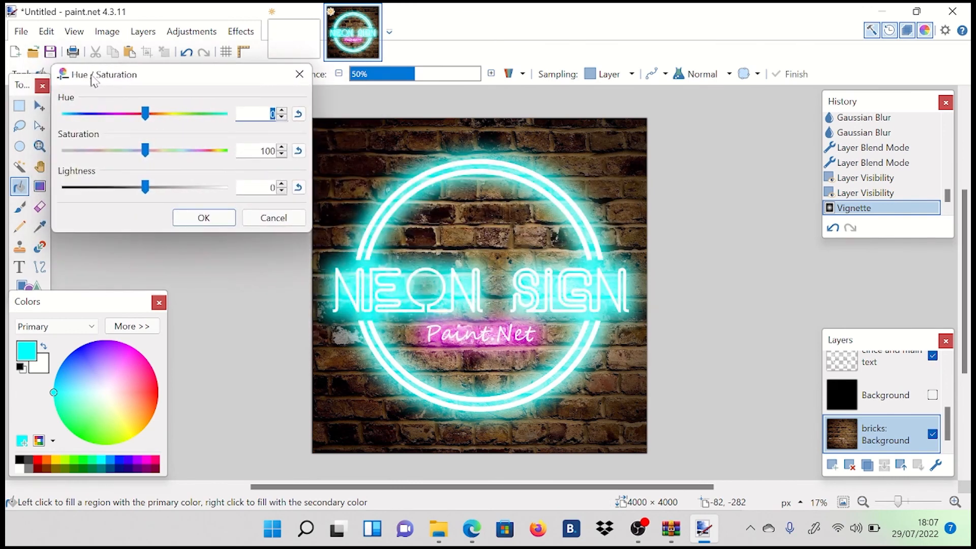
drag(145, 187, 122, 189)
click(190, 215)
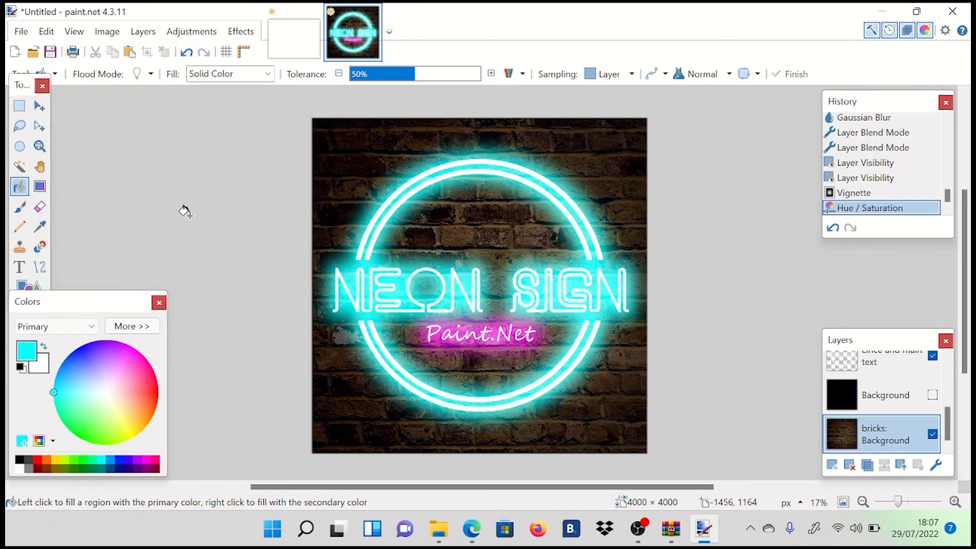